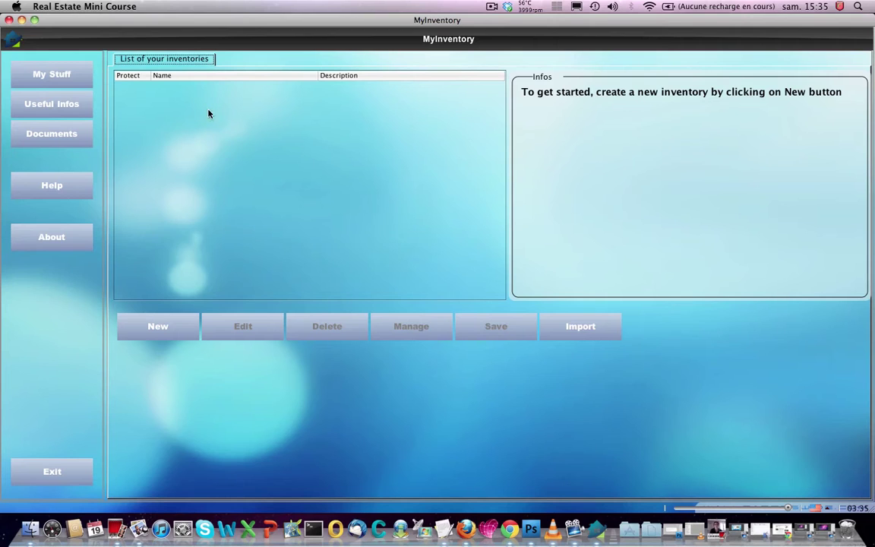
Create an unprotected inventory named My Home and open it for managing its items.
click(154, 326)
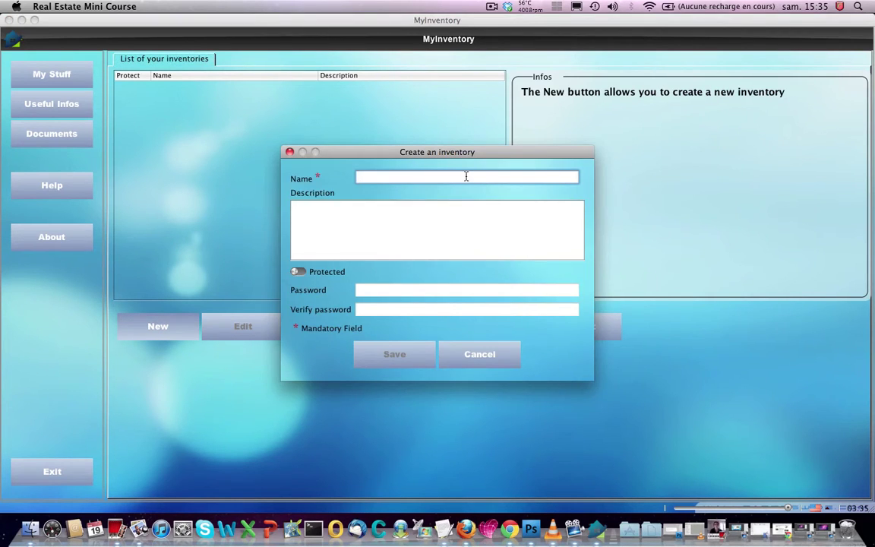
text(My Home)
click(392, 354)
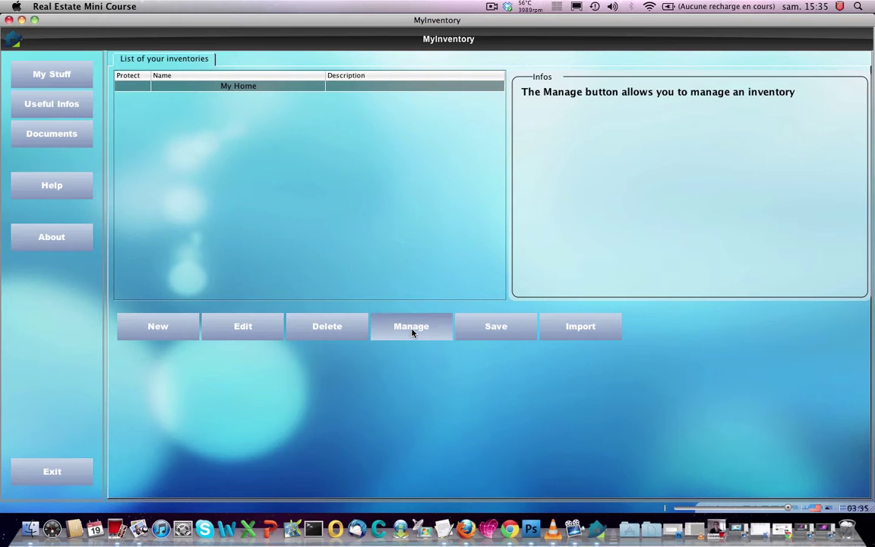
click(413, 333)
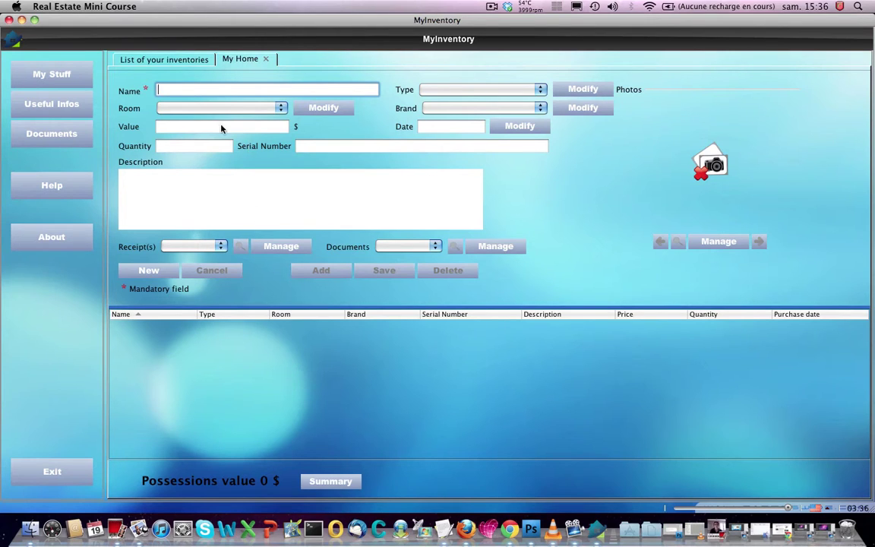
Add an item named wii to the My Home inventory and enter 150 $ as its value.
text(wii)
click(319, 274)
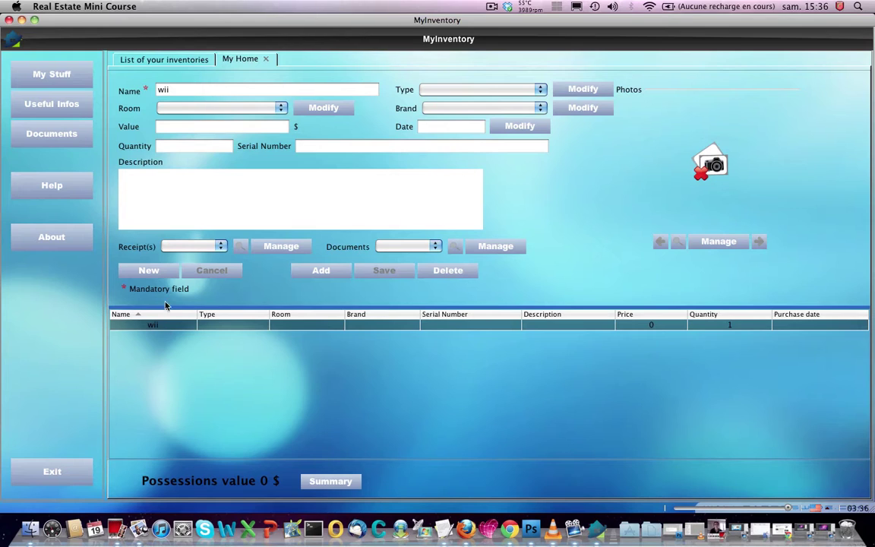
click(175, 129)
text(15)
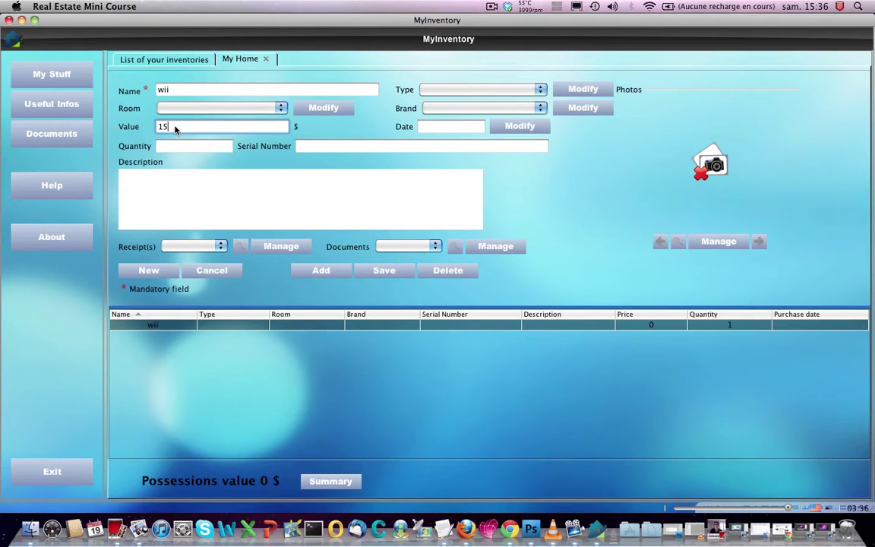
text(0)
Attach receipt-wii.pdf from the objects/electronics folder as the wii item's receipt and save the receipt list.
click(281, 247)
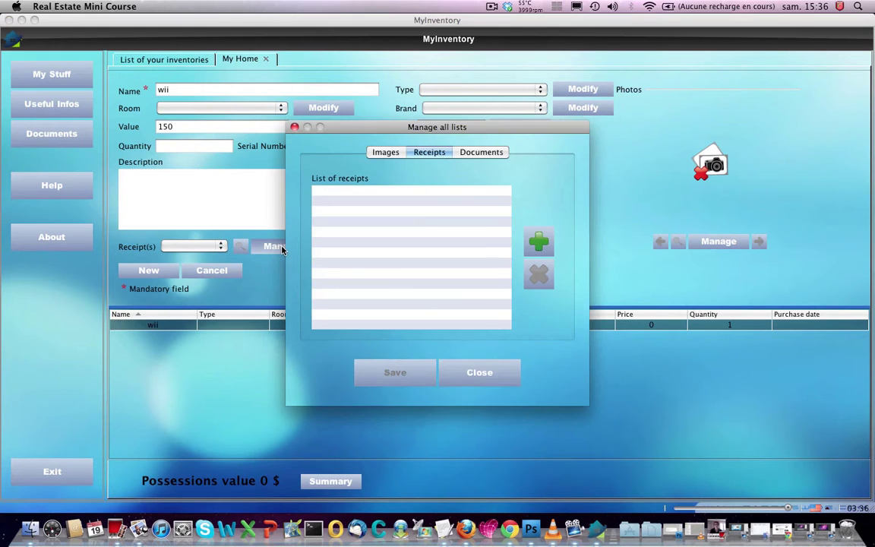
click(539, 242)
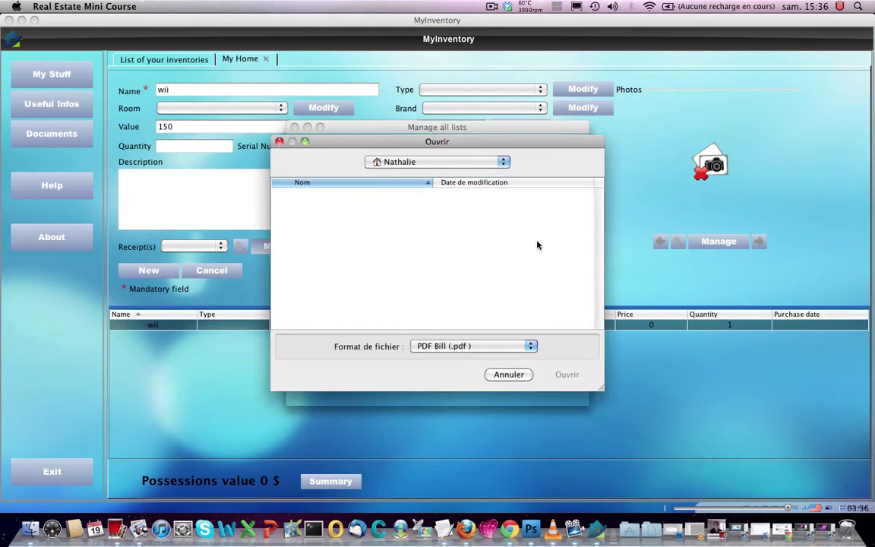
scroll(340, 233, down, 10)
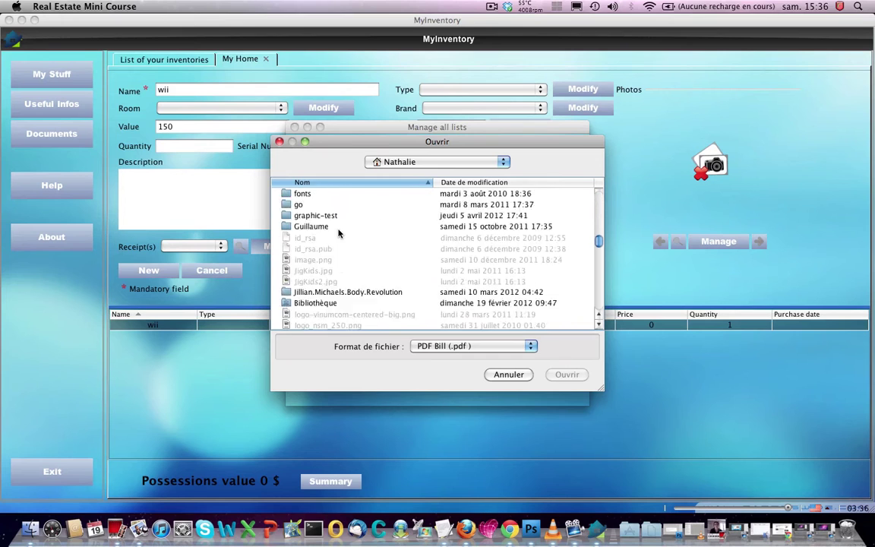
scroll(339, 233, down, 5)
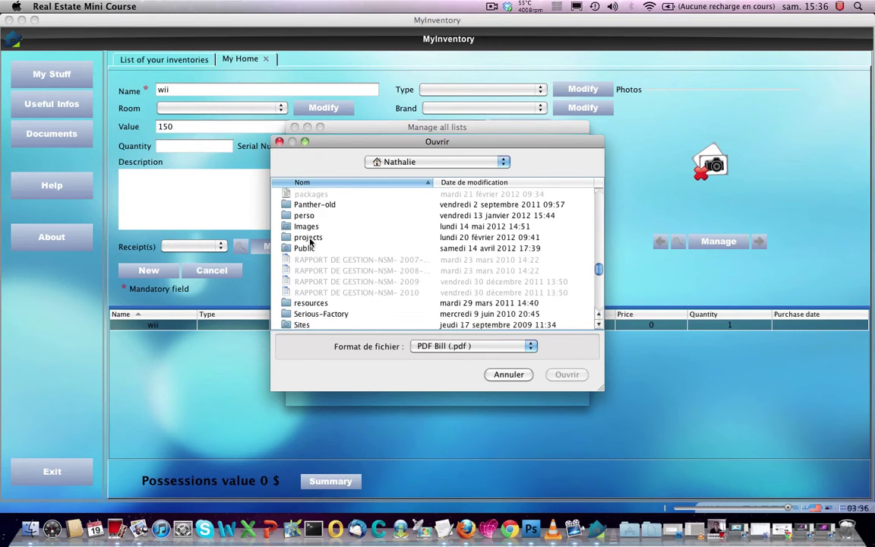
scroll(305, 251, up, 5)
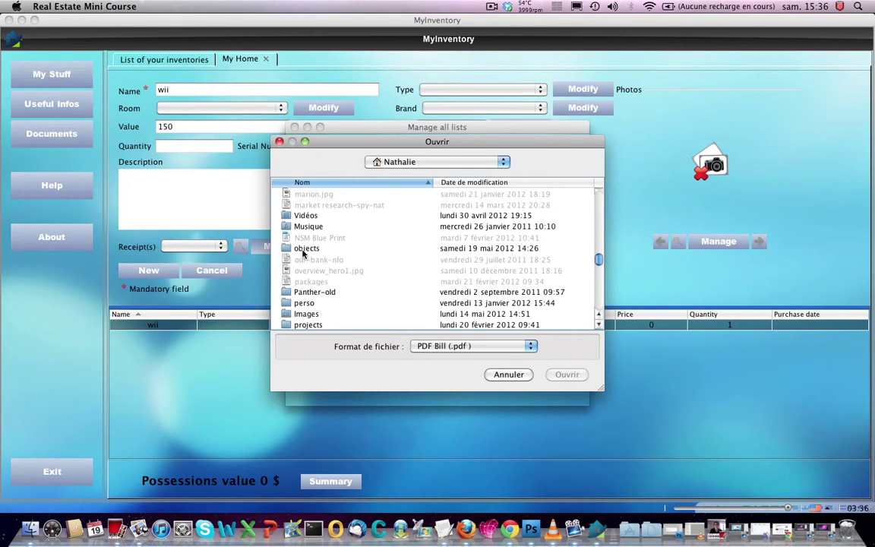
double_click(304, 248)
double_click(304, 204)
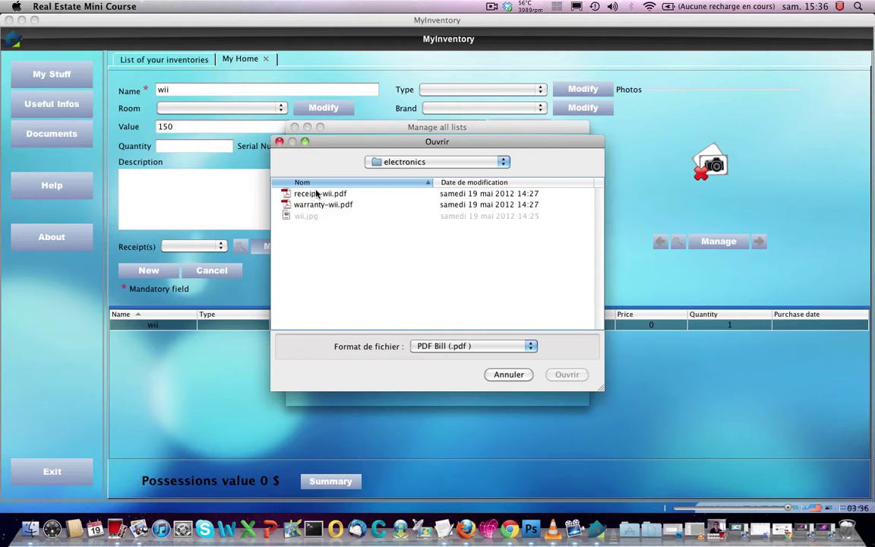
click(305, 193)
click(566, 375)
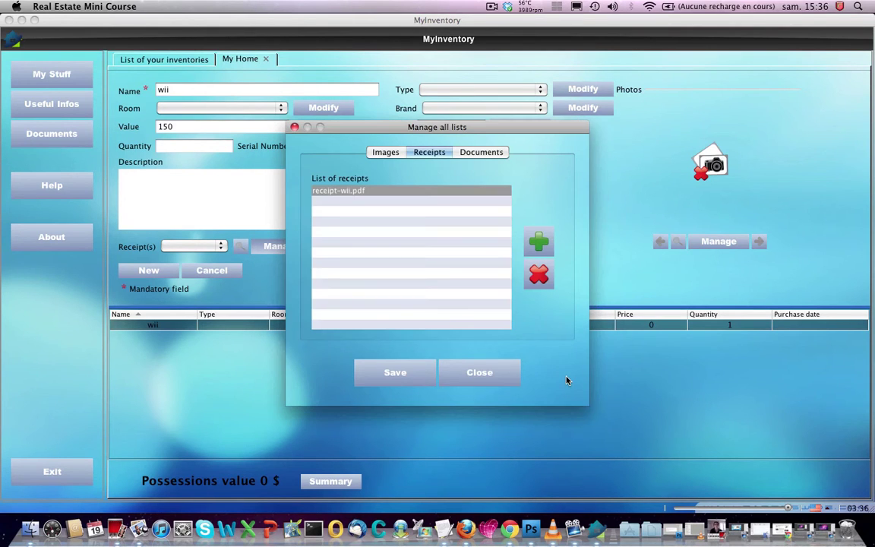
click(393, 373)
click(480, 372)
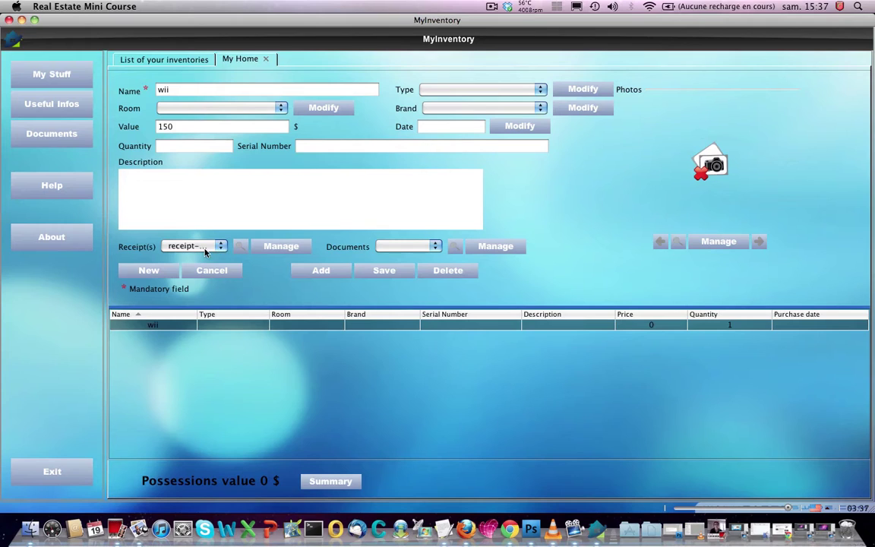
Attach warranty-wii.pdf from the objects/electronics folder to the wii item's documents and save the document list.
click(495, 246)
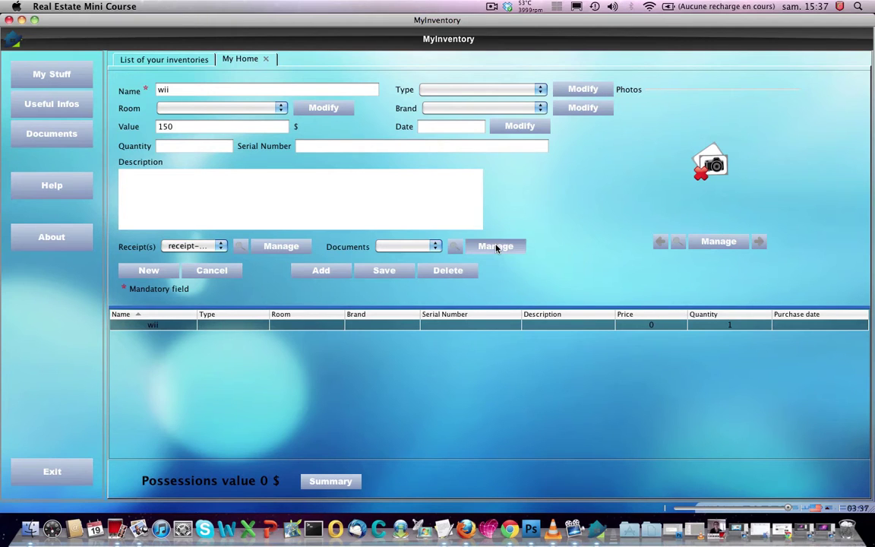
click(538, 241)
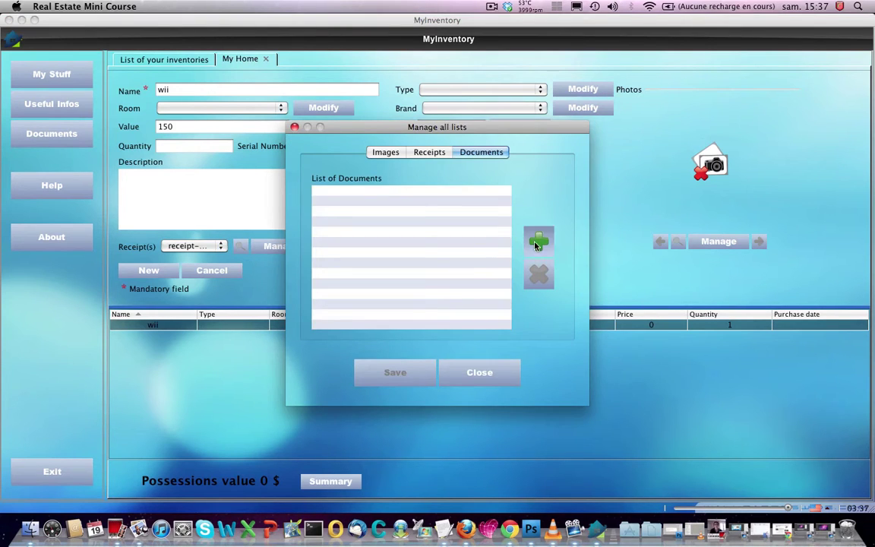
scroll(328, 237, down, 15)
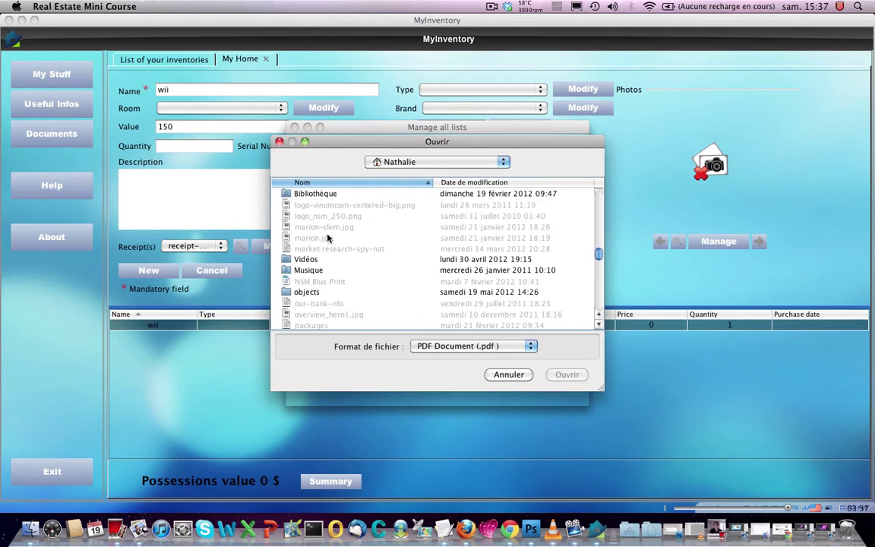
double_click(306, 215)
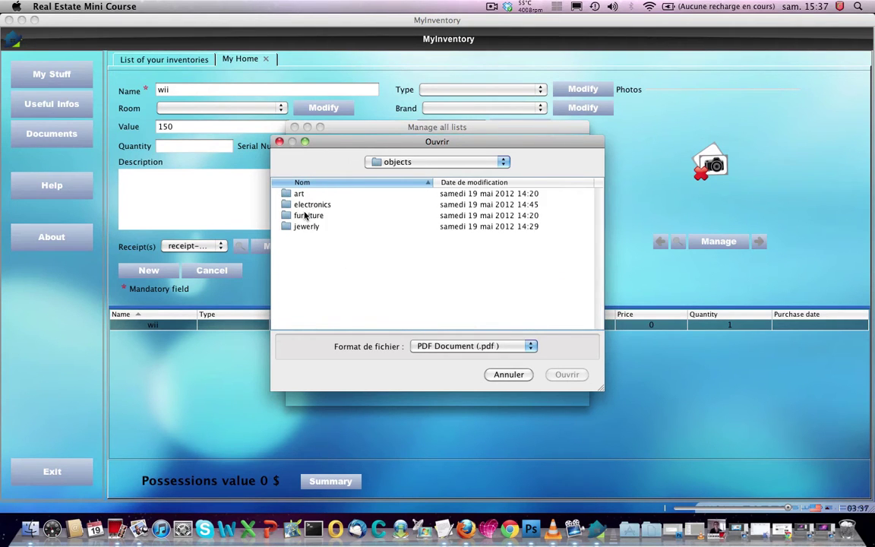
click(310, 205)
double_click(309, 205)
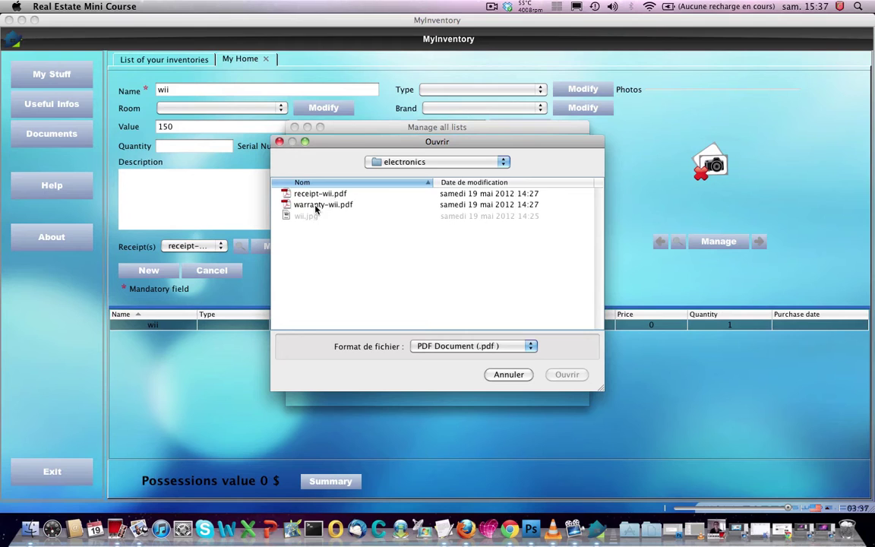
click(368, 205)
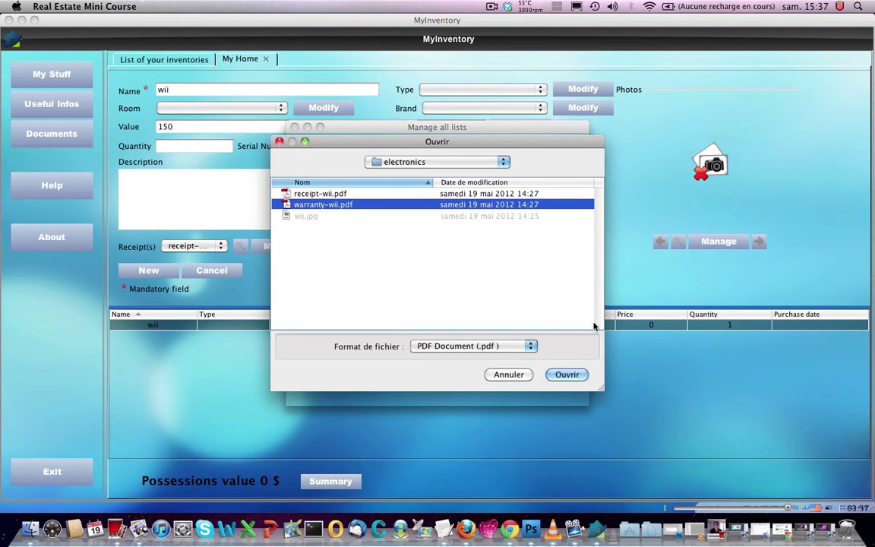
click(566, 375)
click(404, 377)
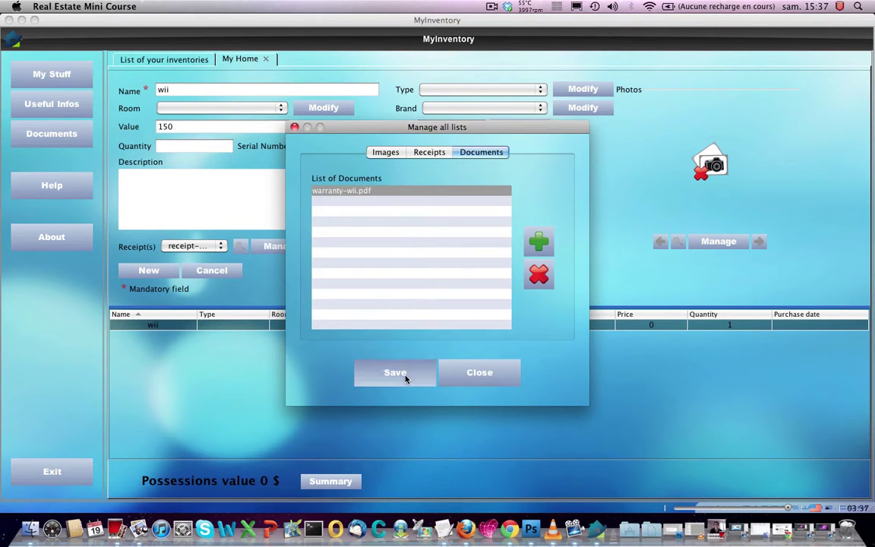
click(492, 375)
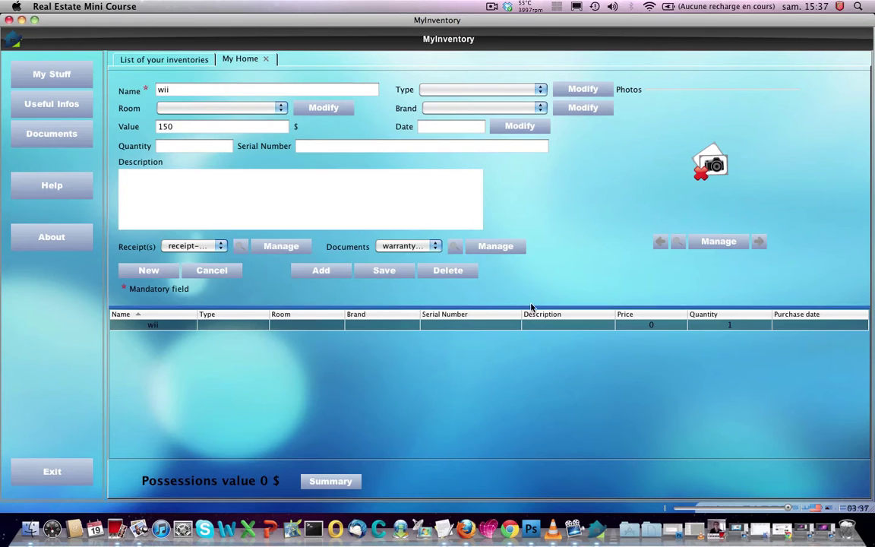
Add wii.jpg from the objects/electronics folder as the item's photo and save the changes to the wii item.
click(719, 243)
click(473, 306)
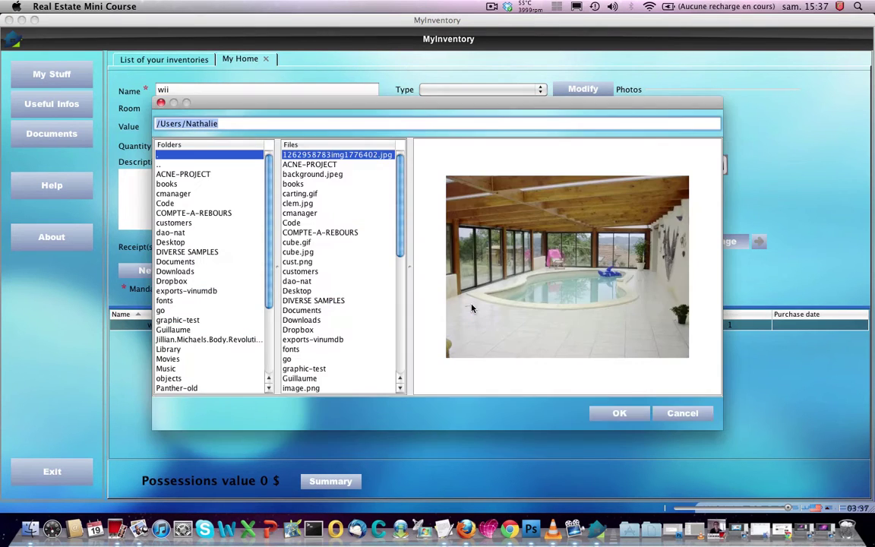
scroll(307, 285, down, 5)
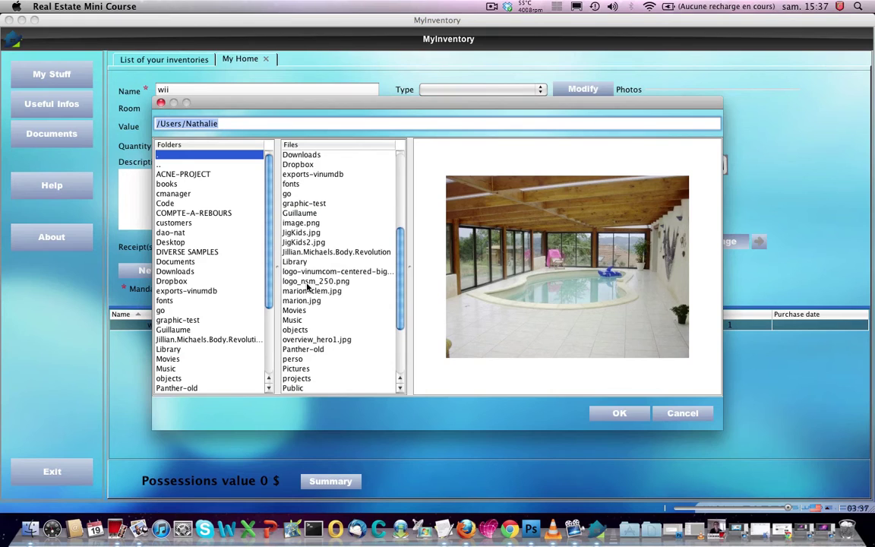
double_click(298, 339)
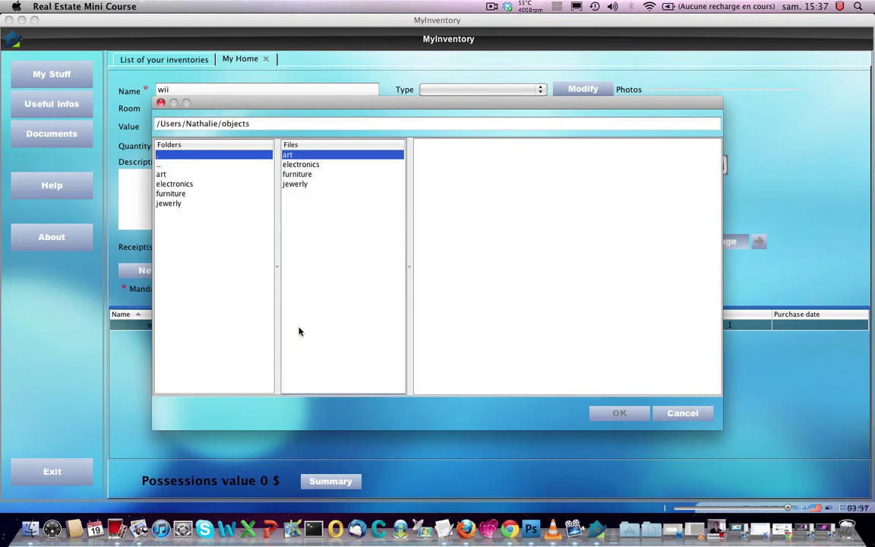
double_click(297, 165)
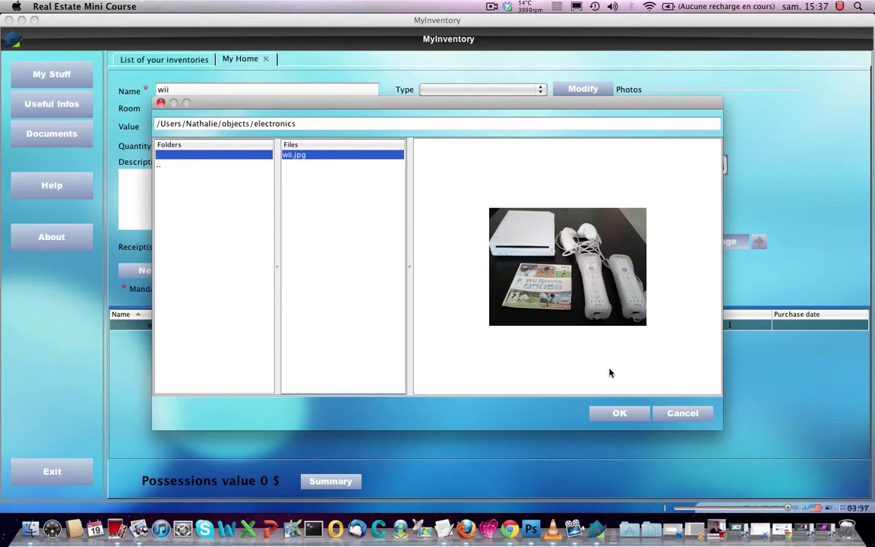
click(618, 408)
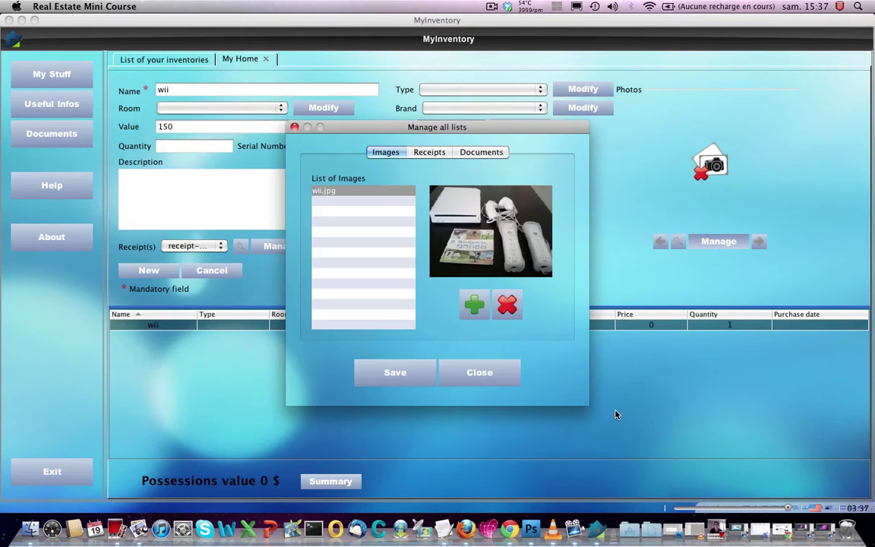
click(393, 373)
click(492, 366)
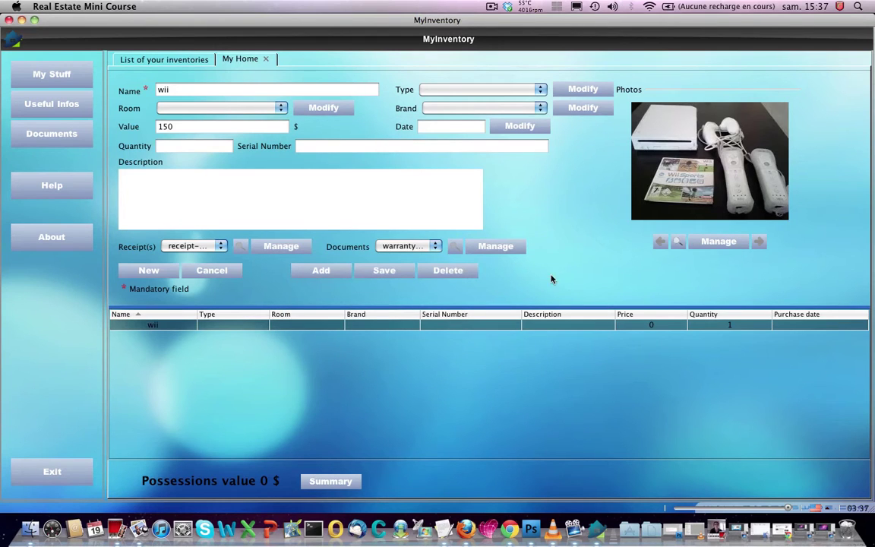
click(375, 272)
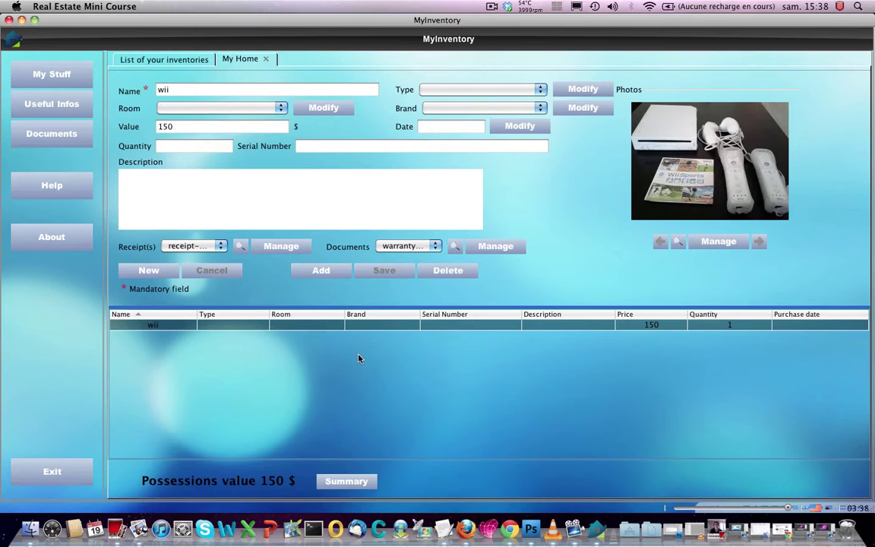
Add kitchen and living room to the inventory's list of rooms.
click(323, 108)
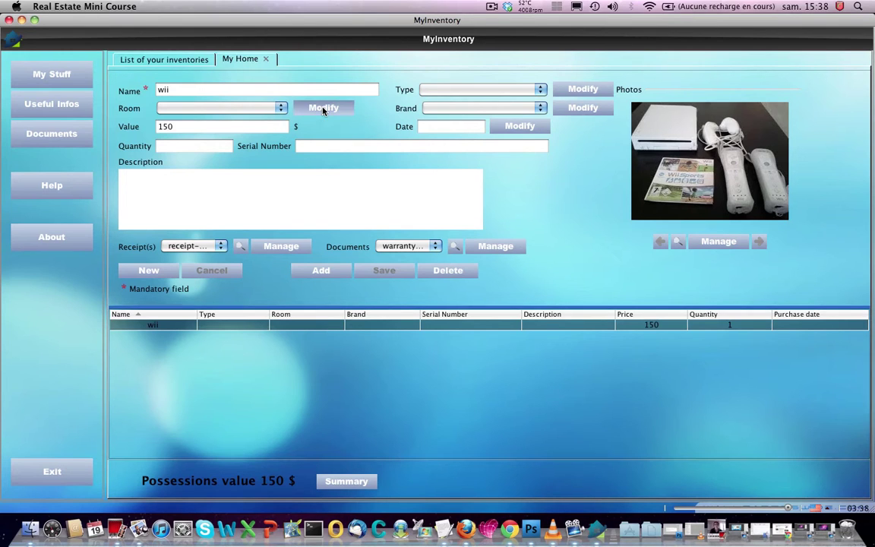
click(491, 228)
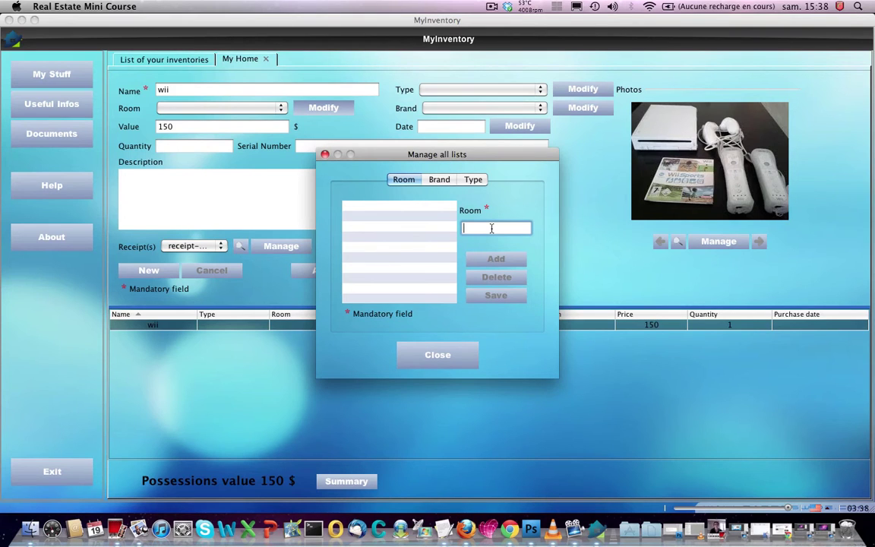
text(kitchen)
click(477, 258)
text(room)
click(495, 259)
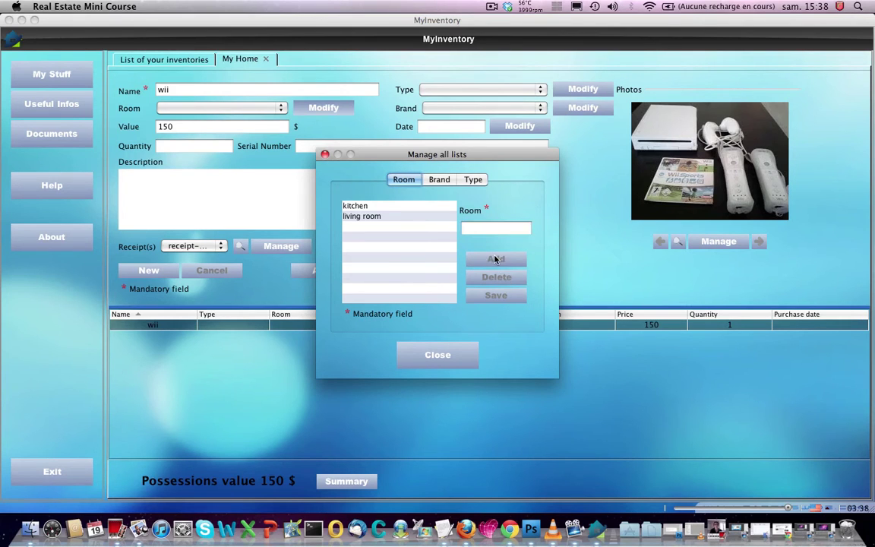
Add garage and master bedroom to the room list and close the list manager.
click(492, 228)
text(garage)
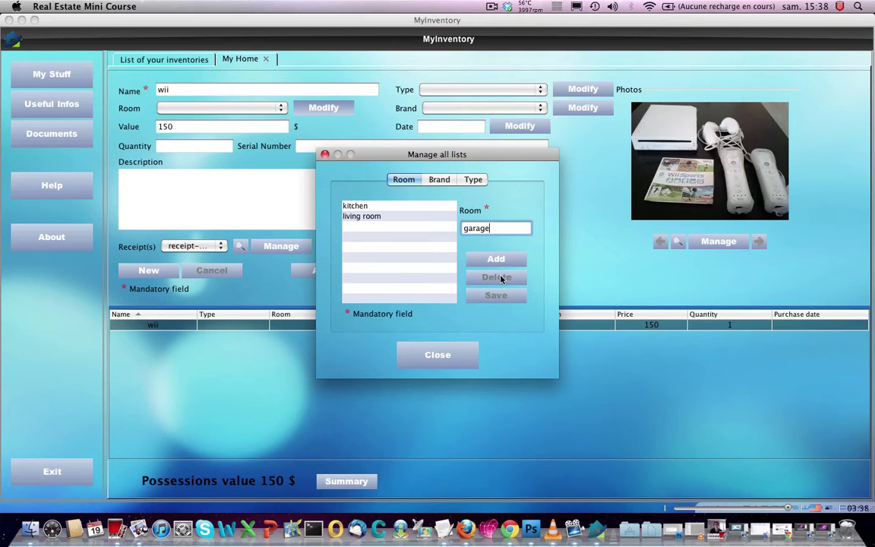
click(496, 259)
click(470, 227)
text(master bdreo)
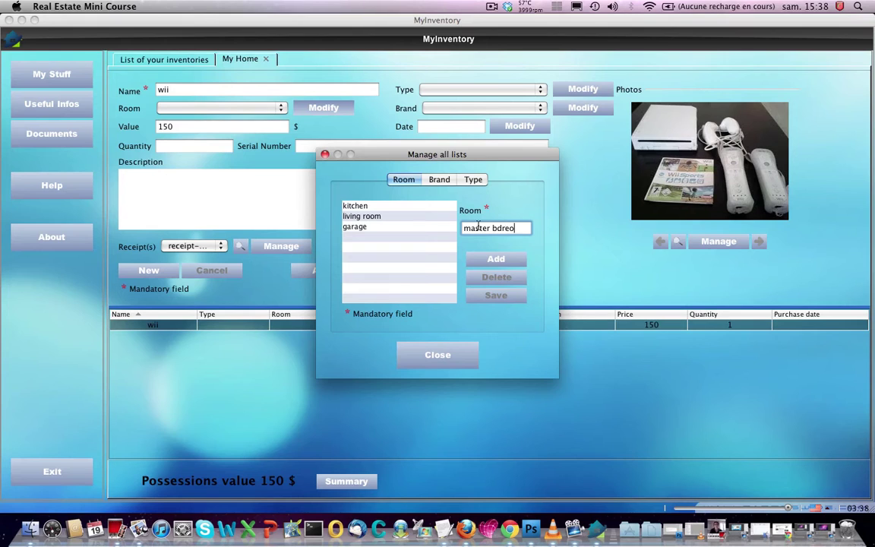
key(BackSpace)
key(BackSpace)
key(BackSpace)
key(BackSpace)
text(edroom)
click(490, 259)
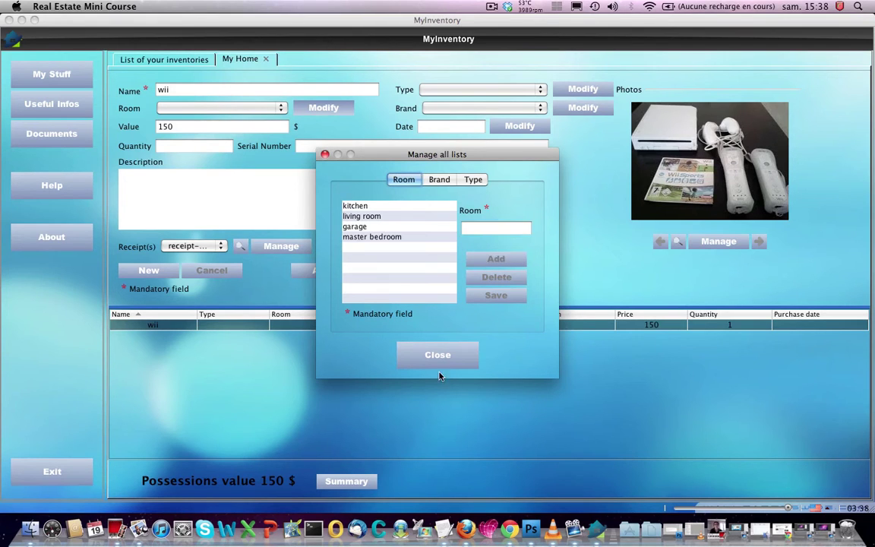
click(433, 359)
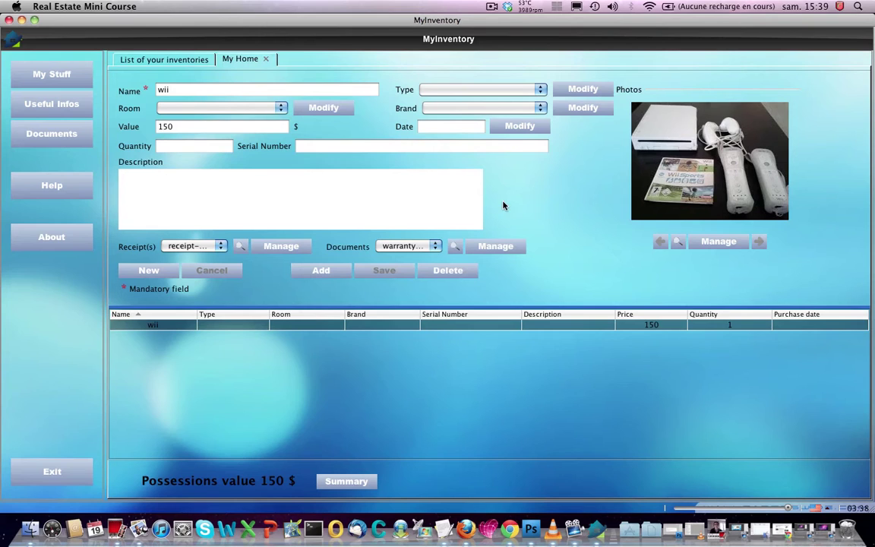
Add electronics to the inventory's list of object types.
click(583, 90)
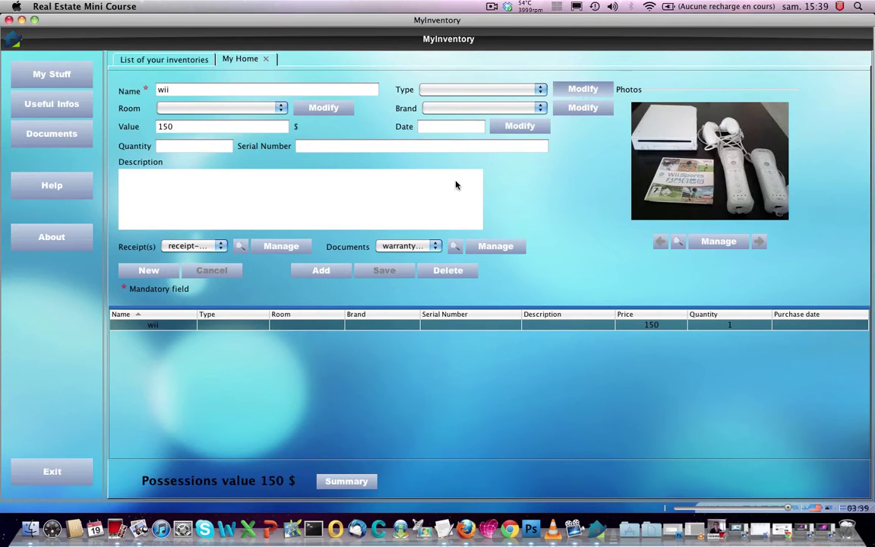
click(474, 227)
text(electyronic)
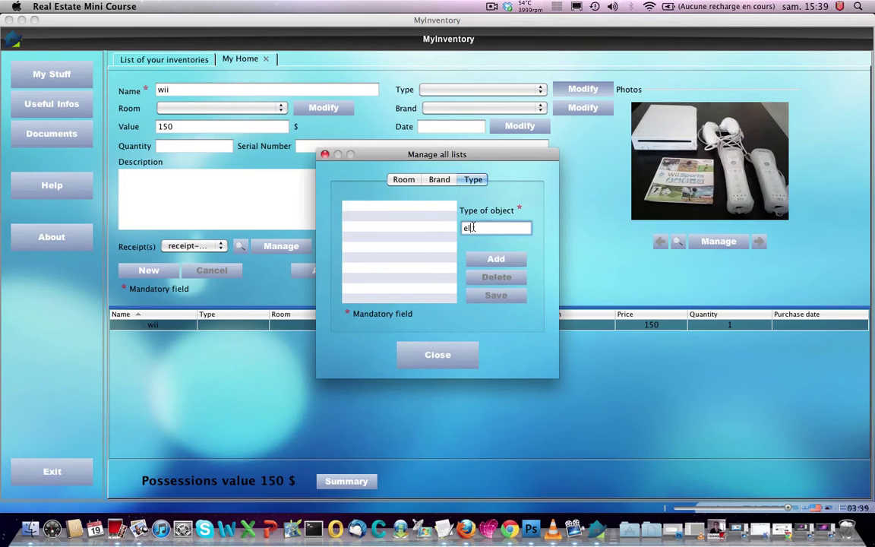
key(BackSpace)
key(BackSpace)
key(BackSpace)
key(BackSpace)
key(BackSpace)
key(BackSpace)
text(ronics)
click(481, 262)
Add art, jewerly and furniture to the object type list and close the list manager.
text(art)
click(483, 261)
click(471, 228)
text(jewerly)
click(505, 259)
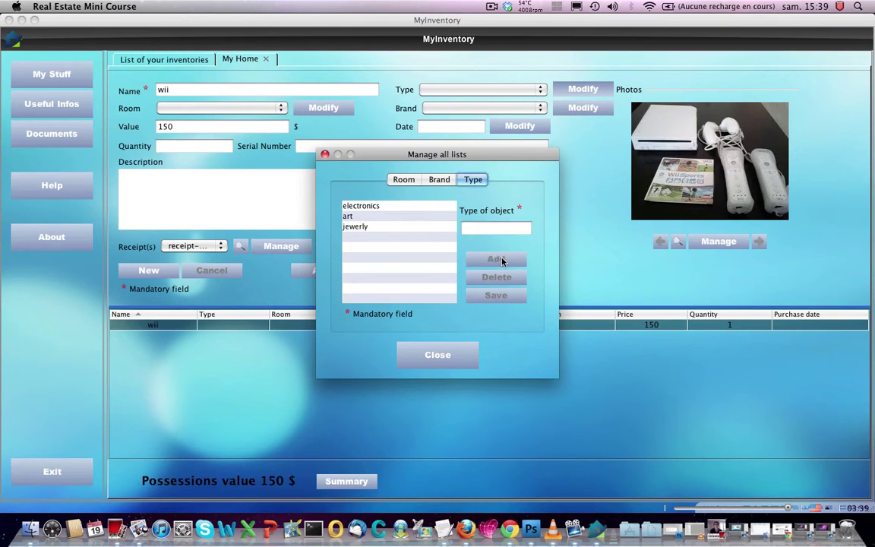
text(furniture)
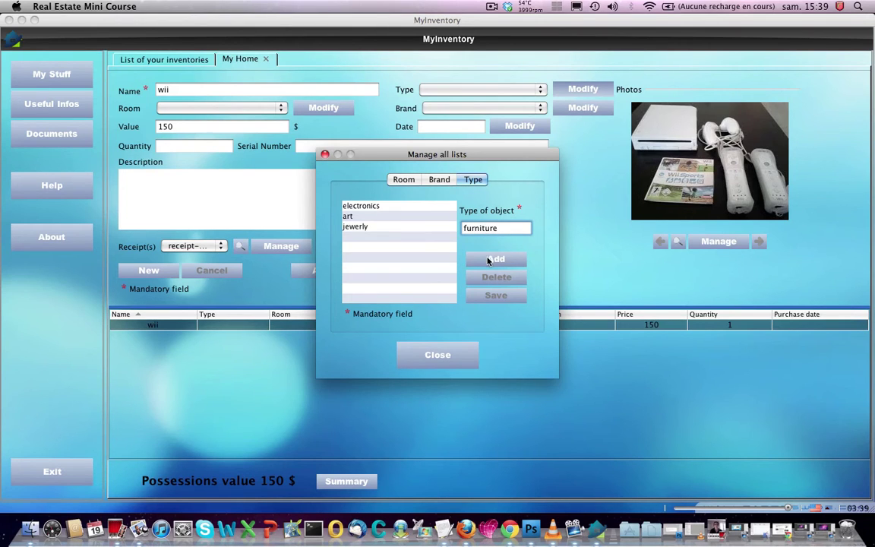
click(486, 261)
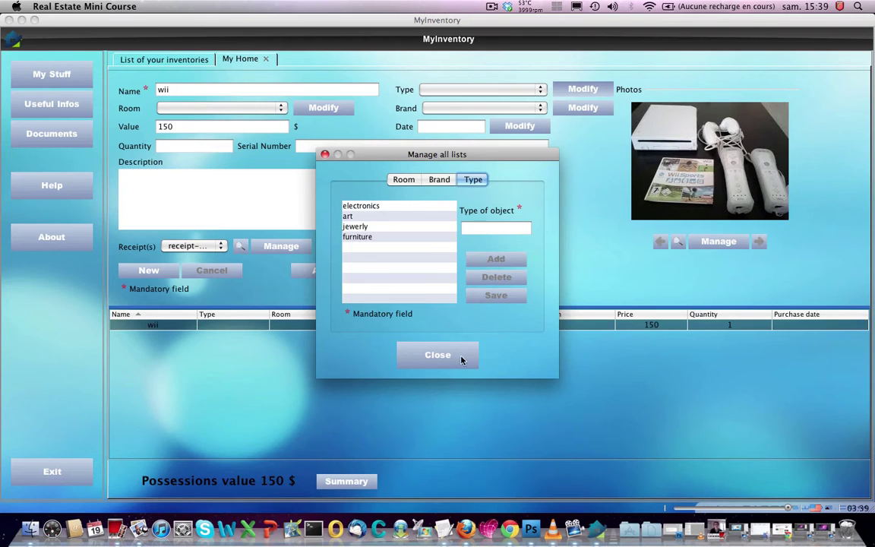
click(437, 355)
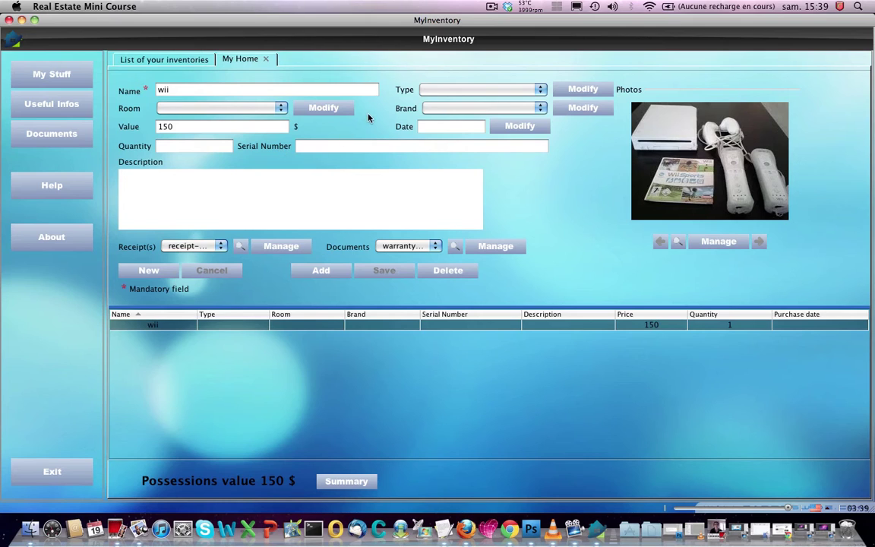
Assign the wii item to the living room with type electronics and save it.
click(280, 109)
click(241, 130)
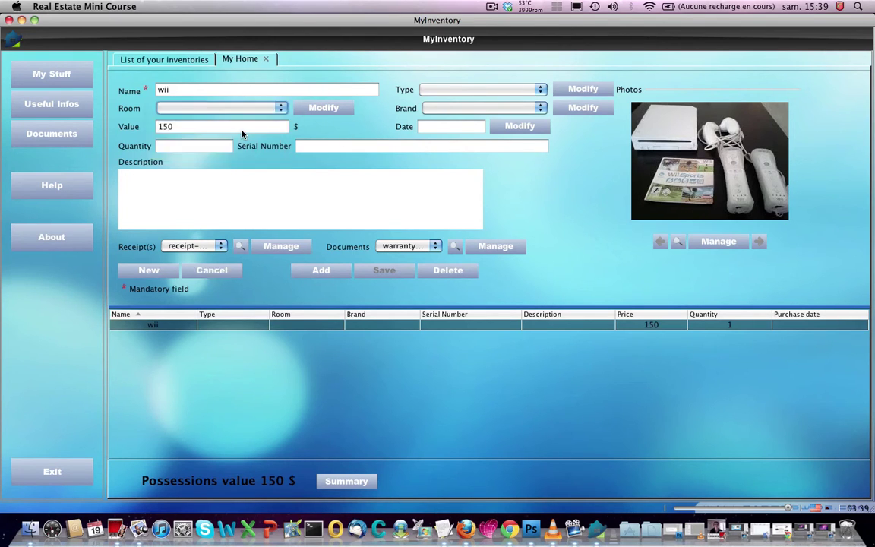
click(541, 91)
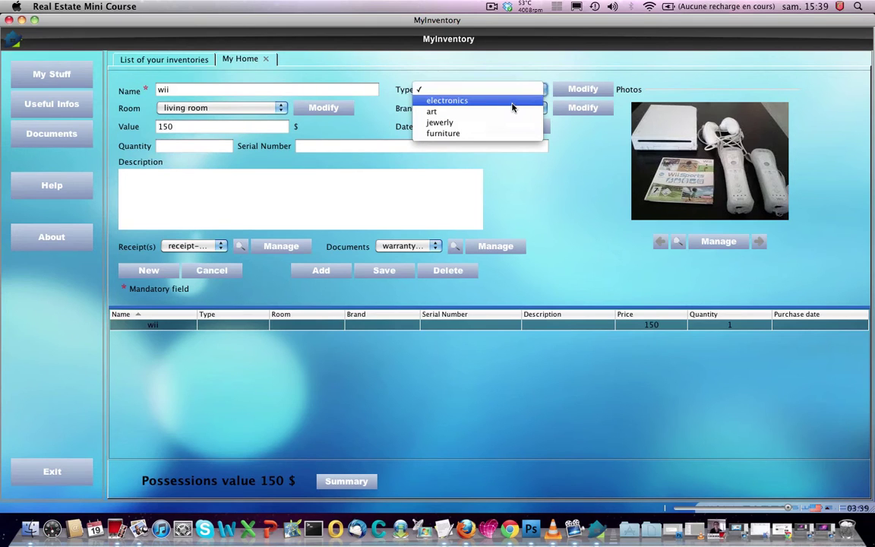
click(512, 100)
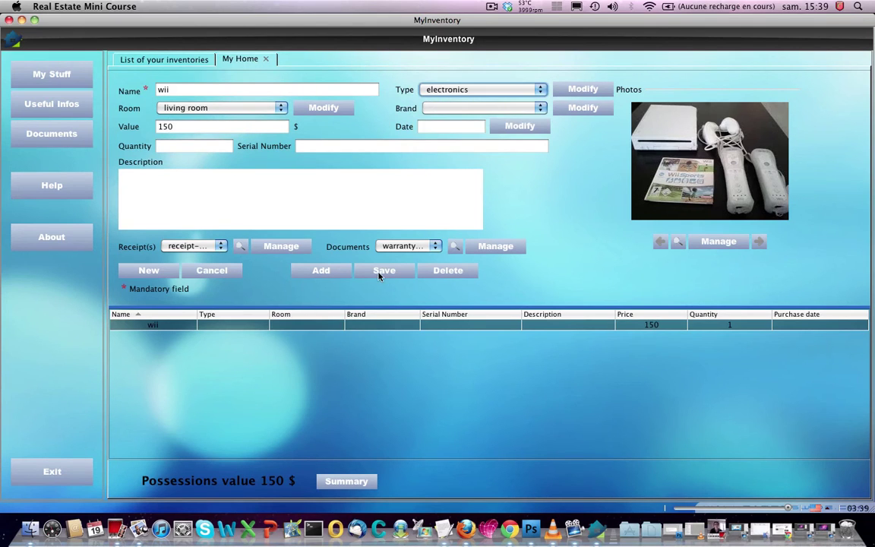
click(379, 274)
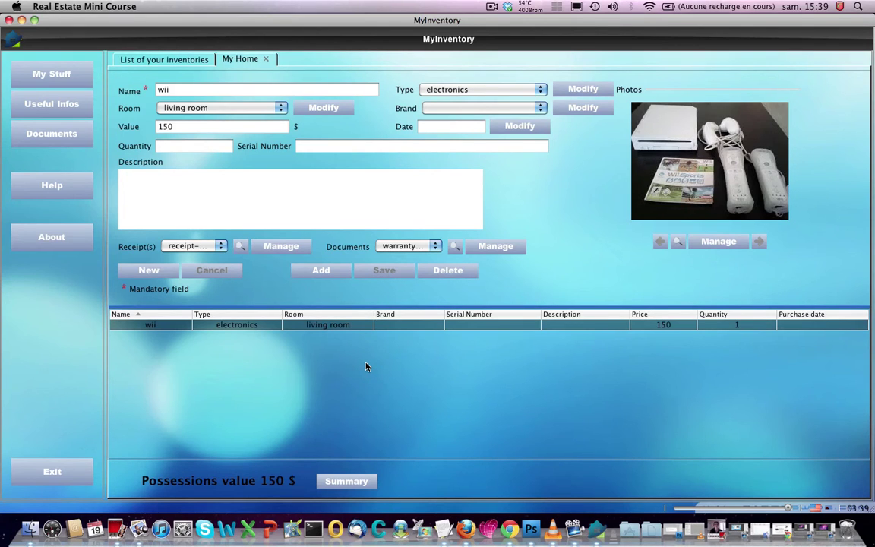
Start a new item named pink pearl necklace in the master bedroom, with value 1200 and type jewerly.
click(148, 272)
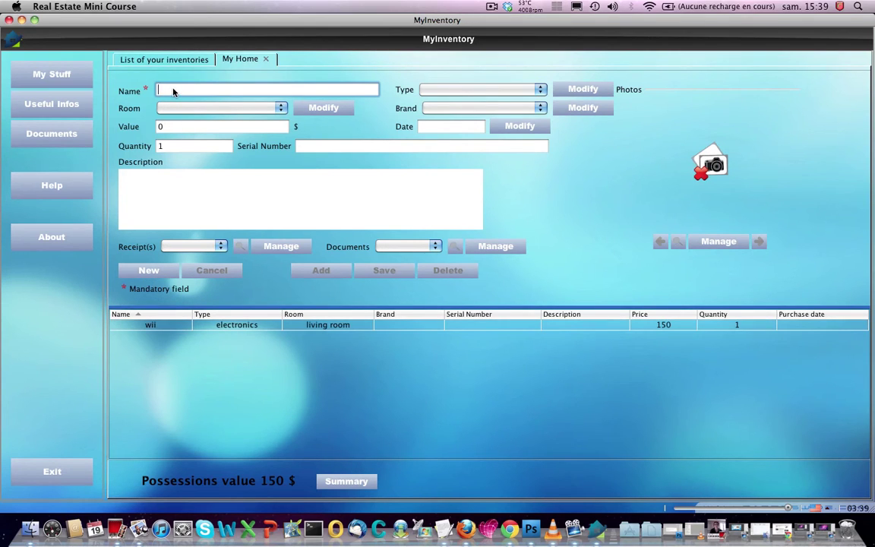
text(pink pearl necklace)
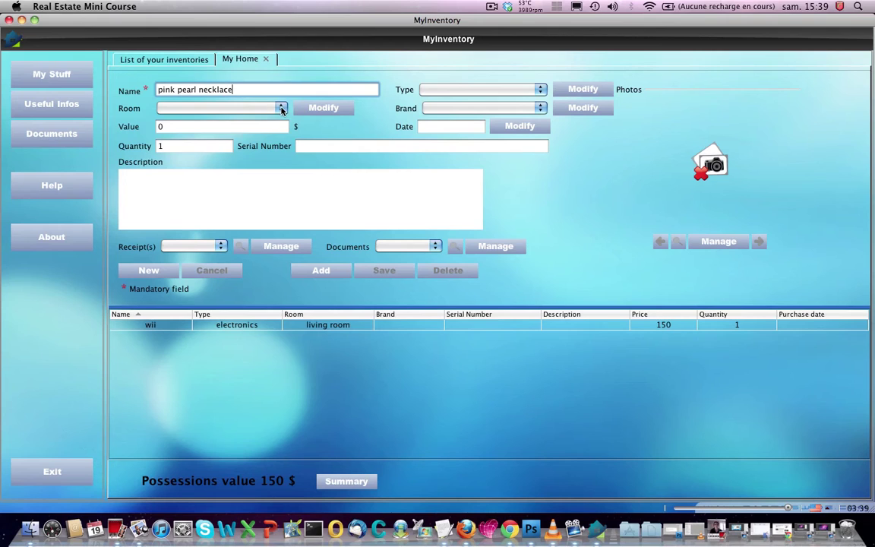
click(255, 107)
click(228, 151)
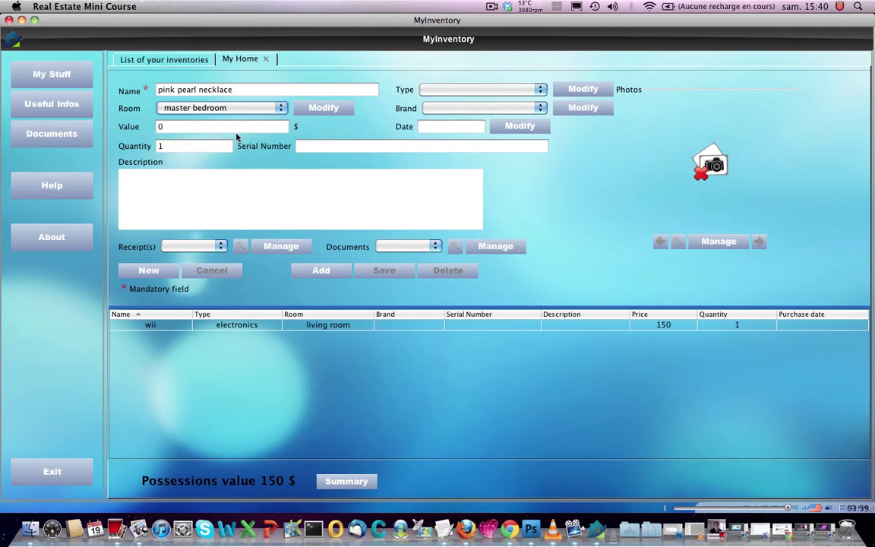
double_click(202, 127)
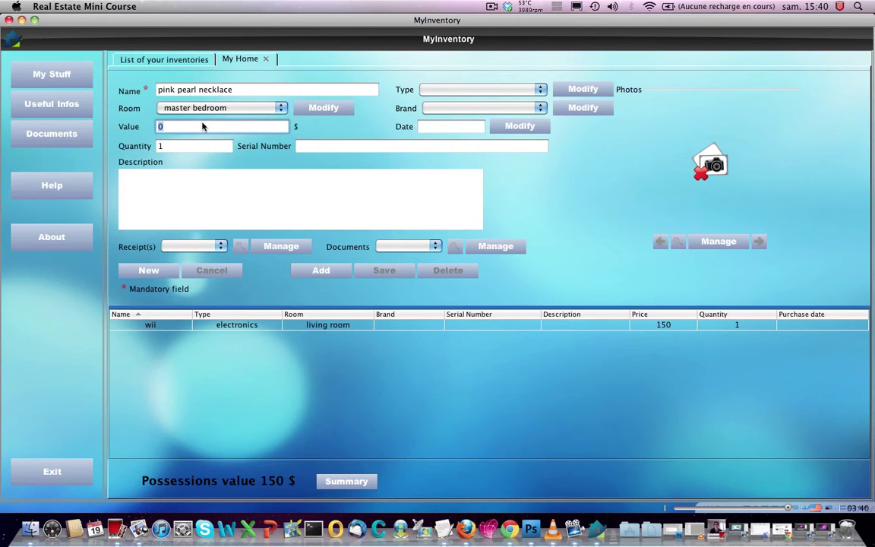
text(1200)
click(486, 90)
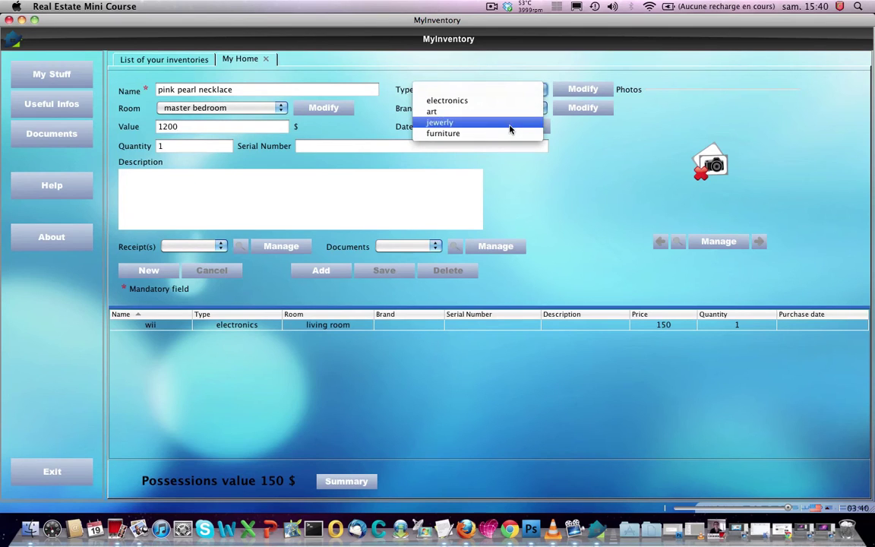
click(509, 125)
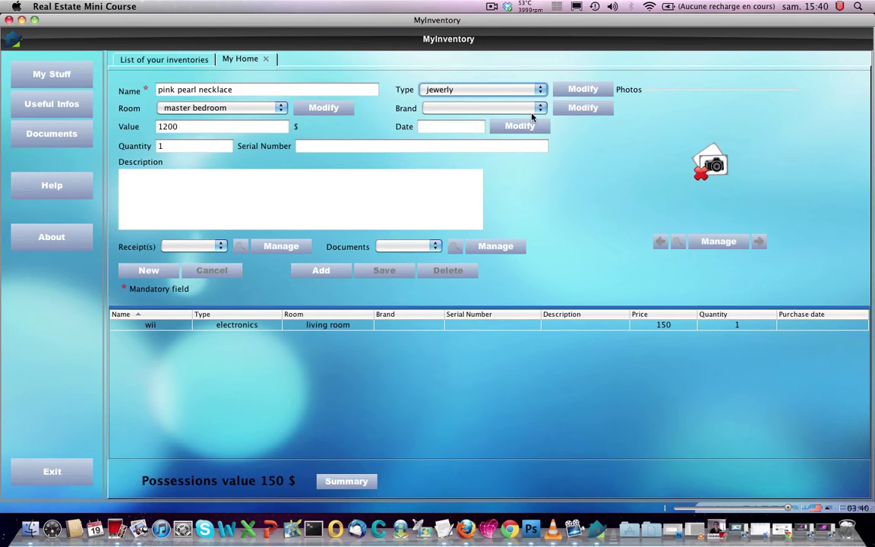
Attach necklace-receipt.pdf from the objects/jewerly folder to the necklace's receipts and save the receipt list.
click(290, 248)
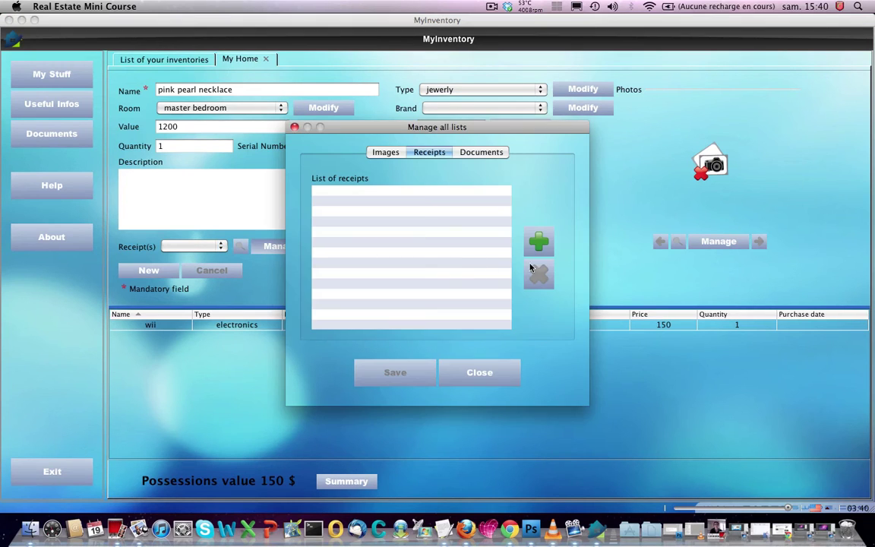
click(539, 243)
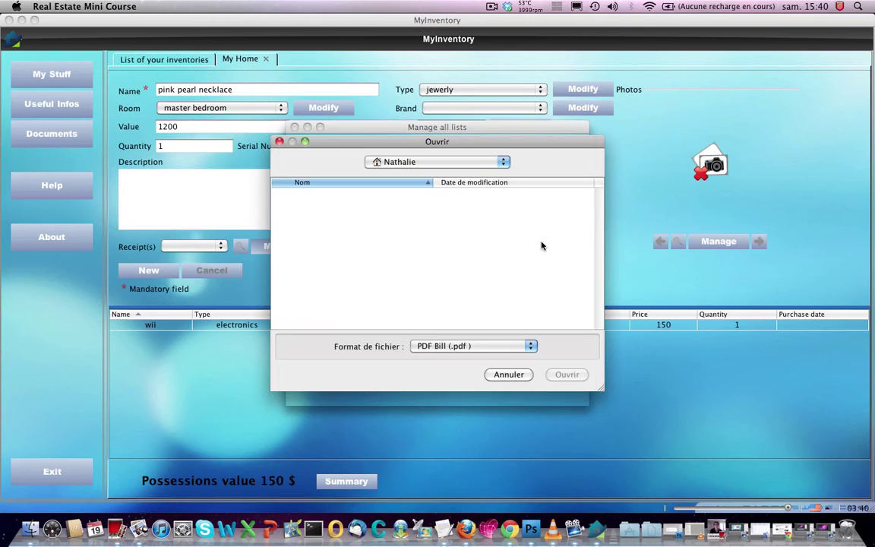
scroll(495, 247, down, 5)
scroll(352, 240, down, 5)
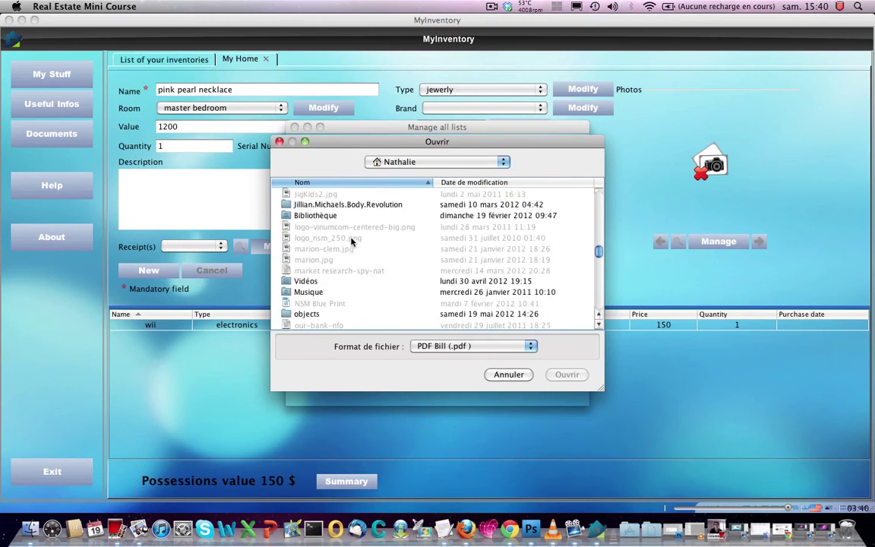
double_click(307, 199)
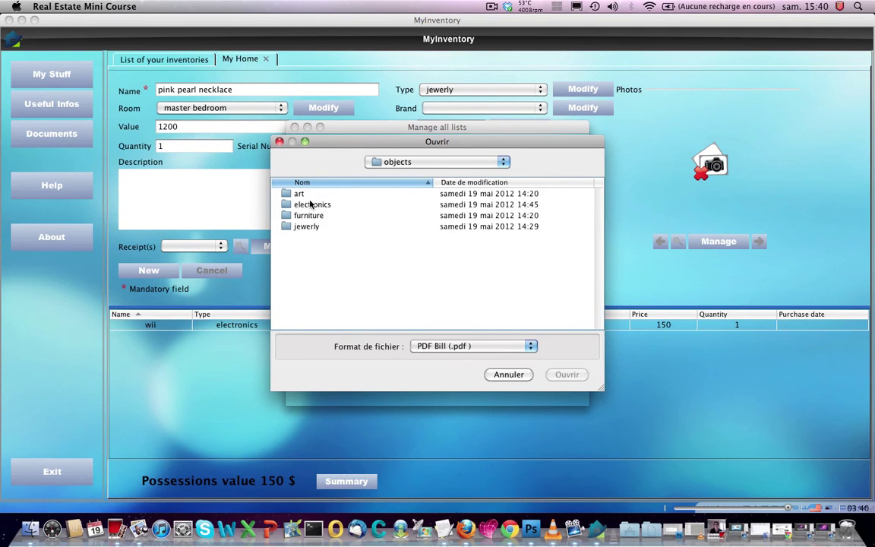
double_click(299, 226)
click(320, 195)
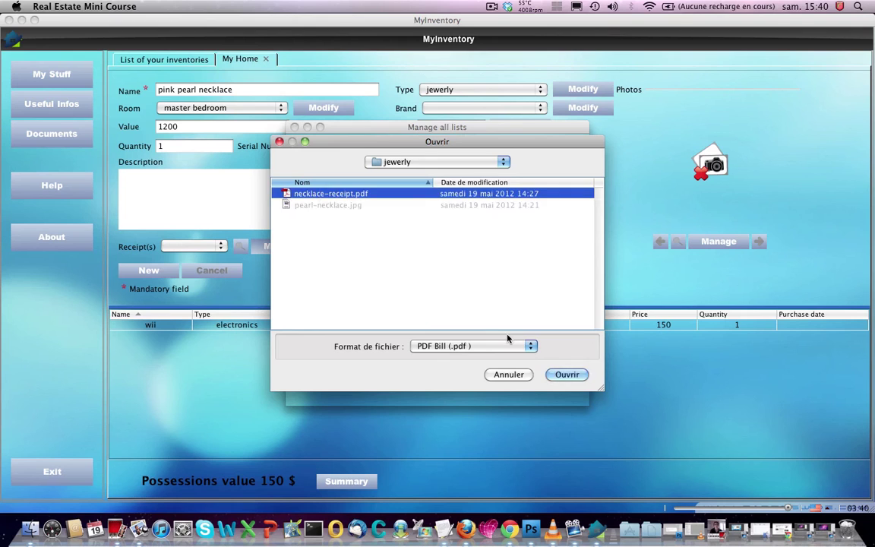
click(561, 375)
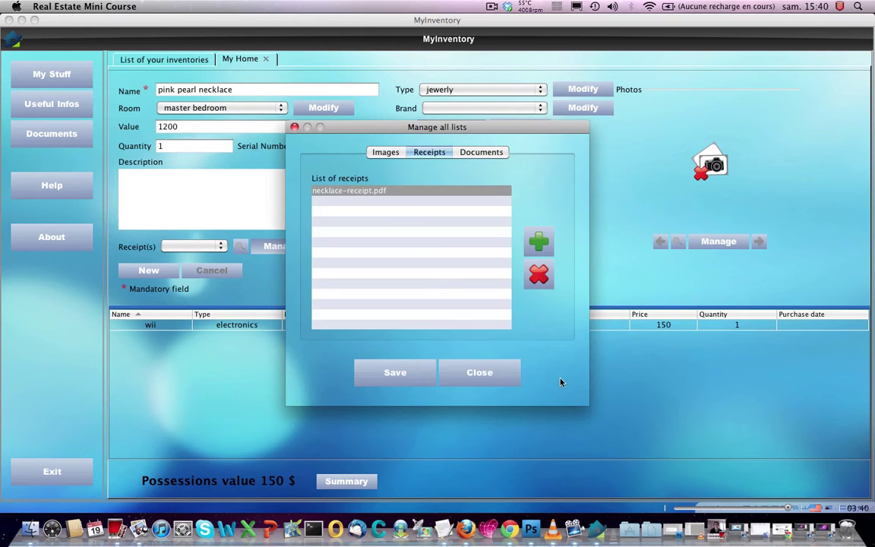
click(398, 377)
click(461, 378)
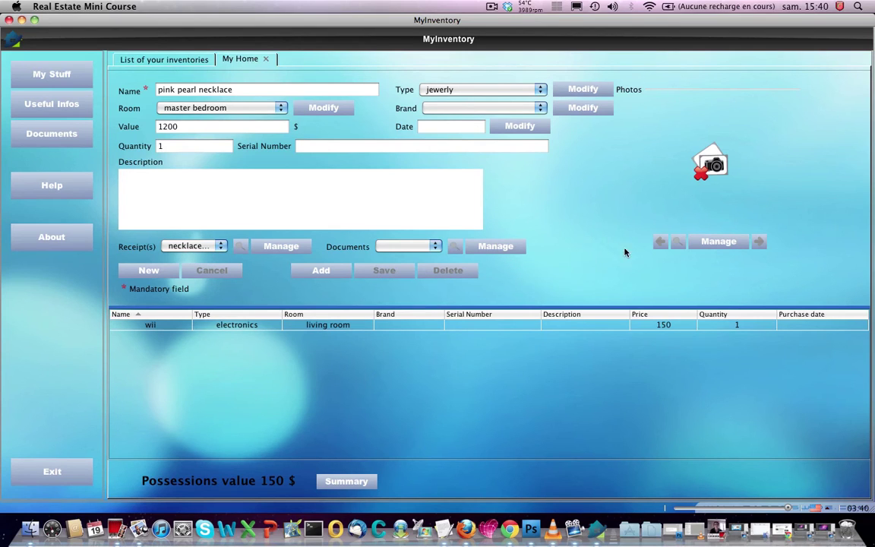
Set pearl-necklace.jpg from the objects/jewerly folder as the necklace's photo and add the item to the inventory.
click(714, 243)
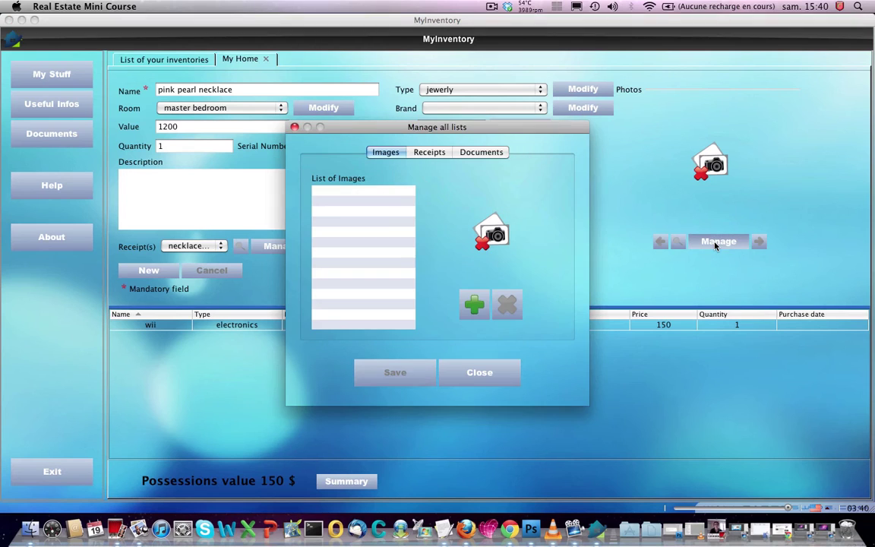
click(473, 305)
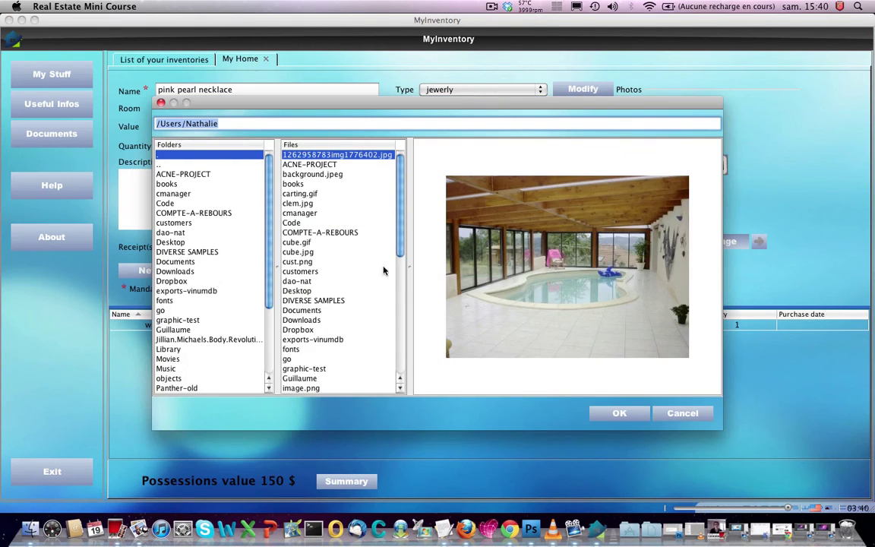
scroll(323, 285, down, 5)
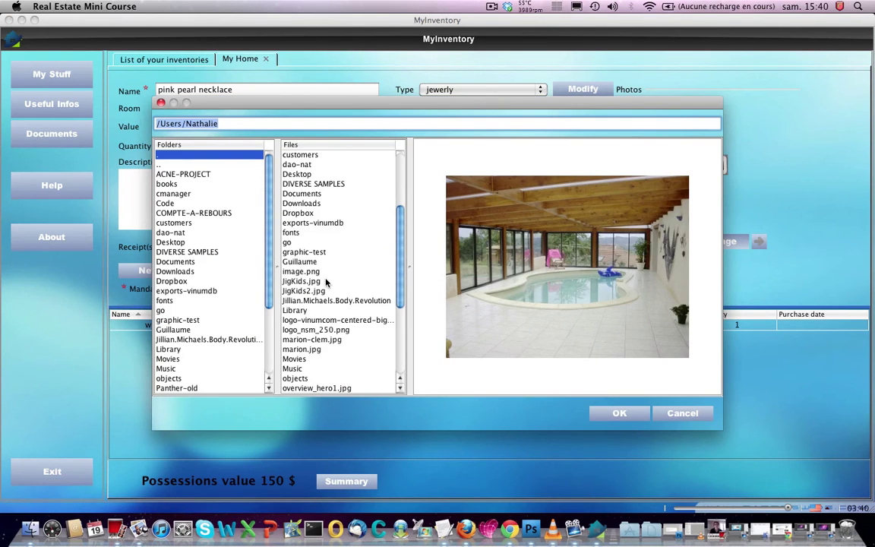
double_click(288, 377)
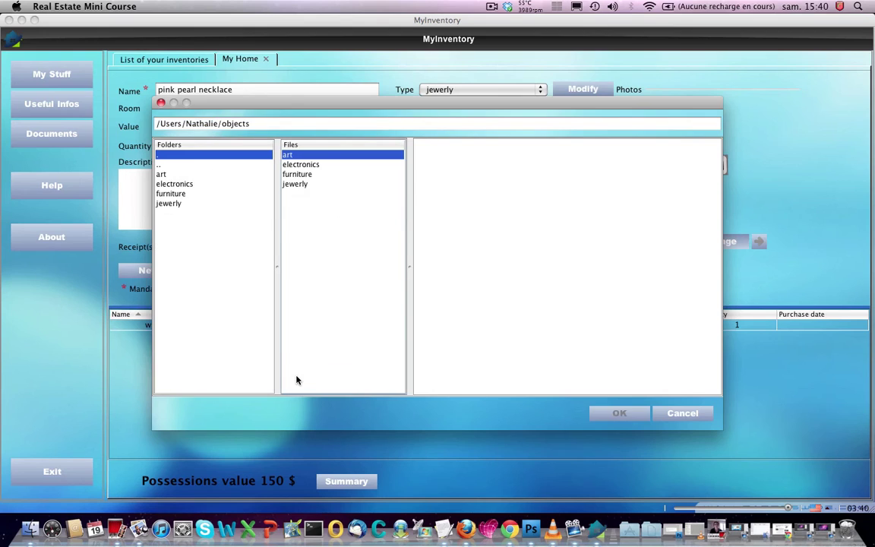
double_click(292, 184)
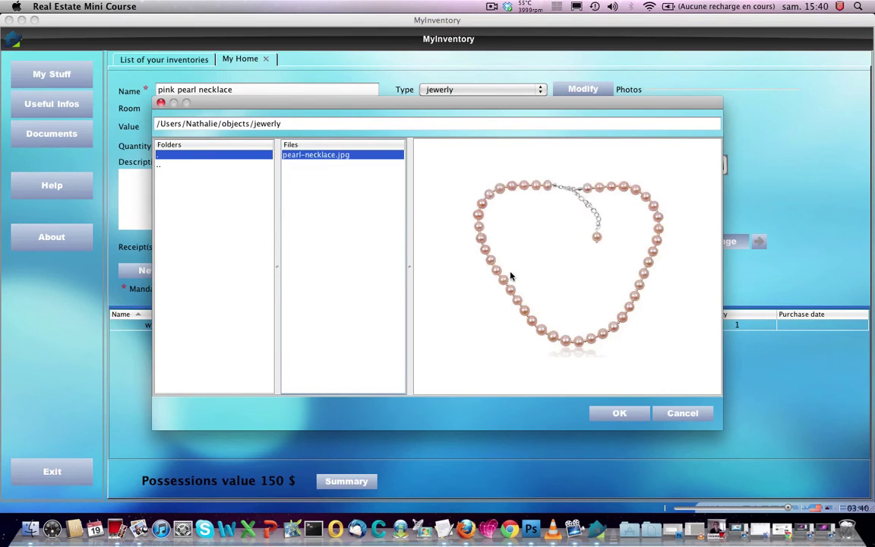
click(617, 414)
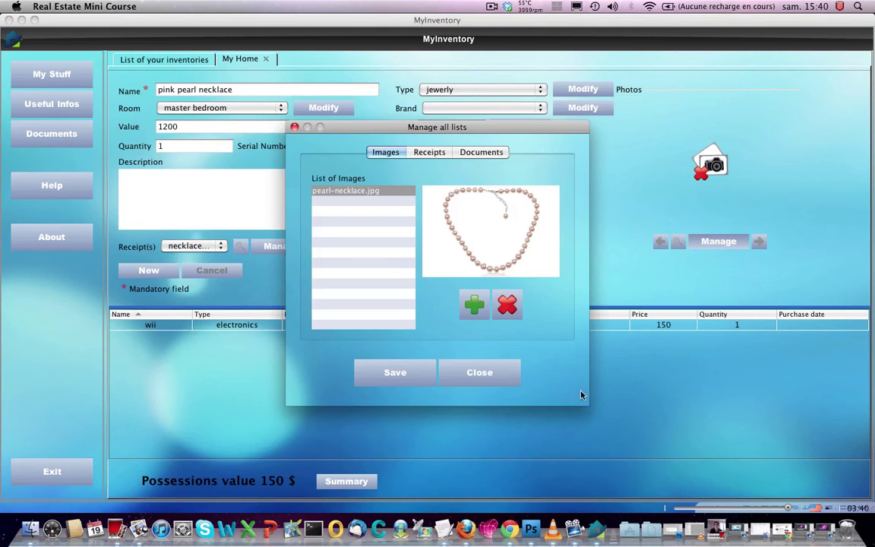
click(391, 372)
click(497, 377)
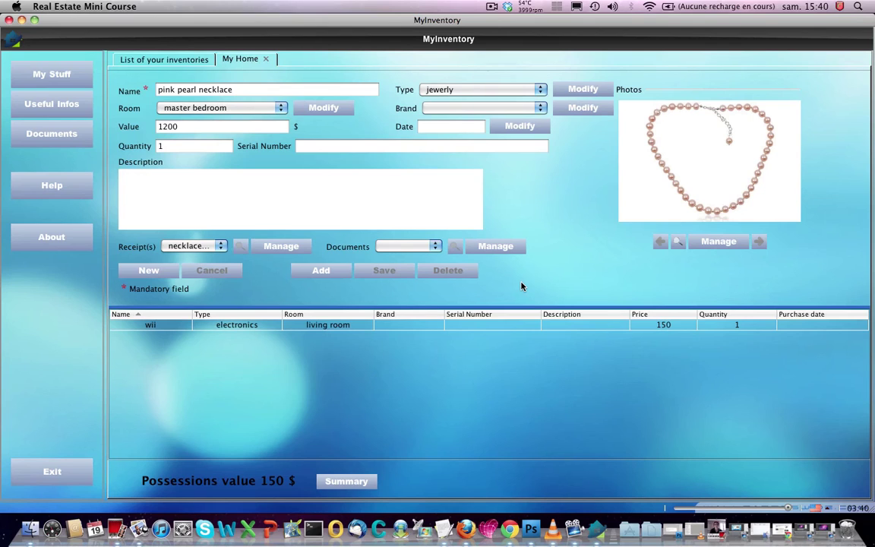
click(317, 272)
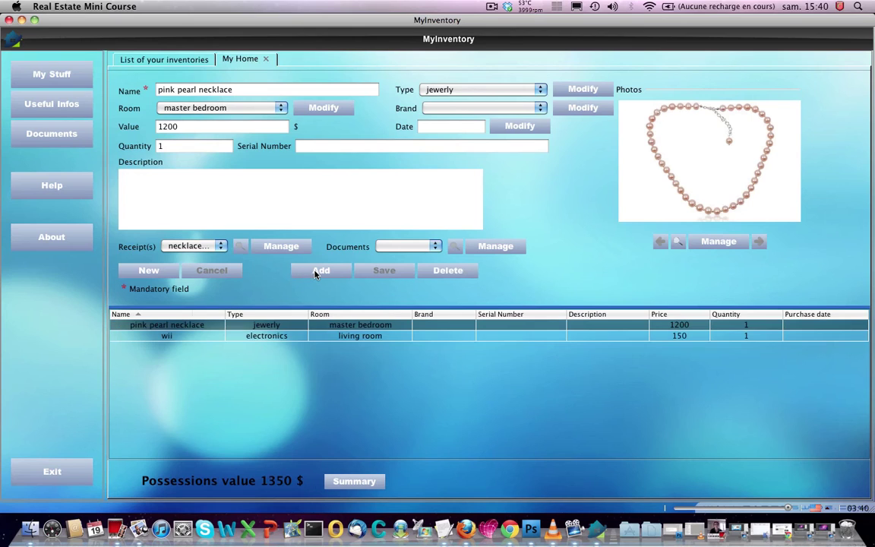
Display the wii item, then review the inventory's value summary by room, type of object and brand, and close it.
click(167, 337)
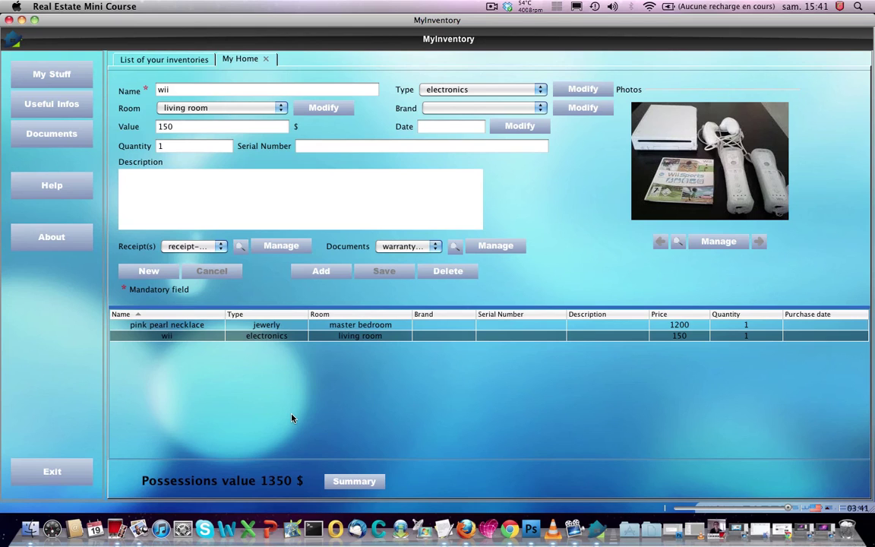
click(351, 482)
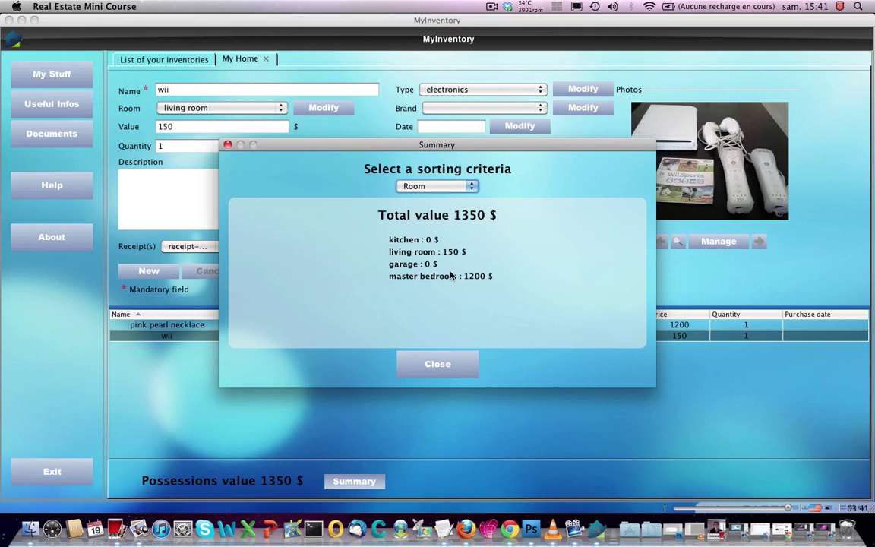
click(471, 186)
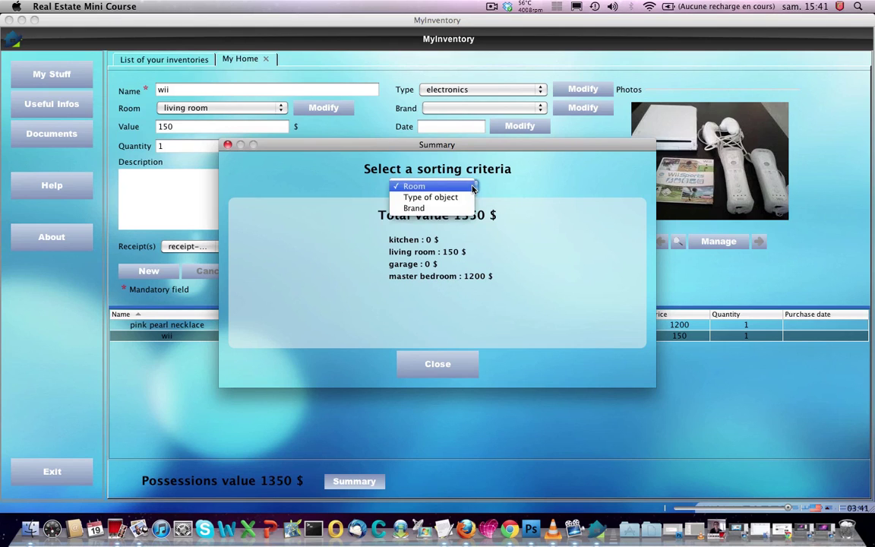
click(422, 196)
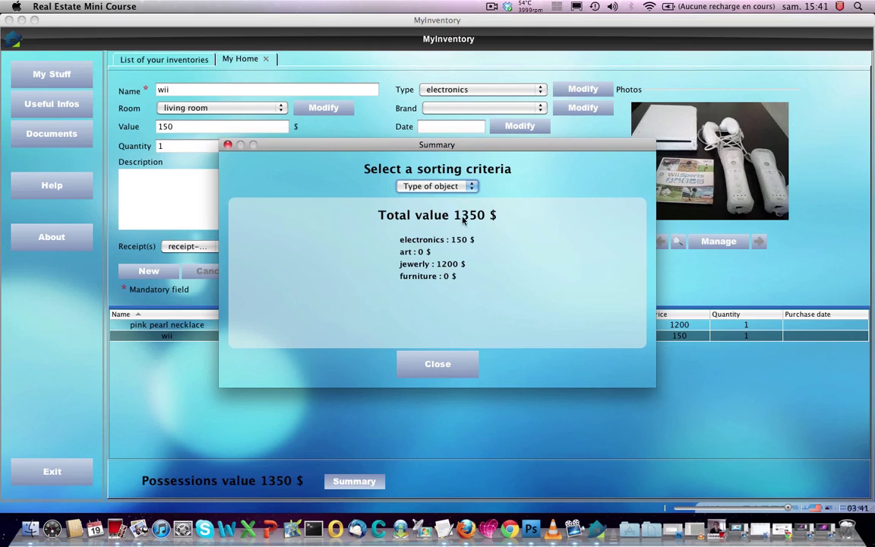
click(471, 186)
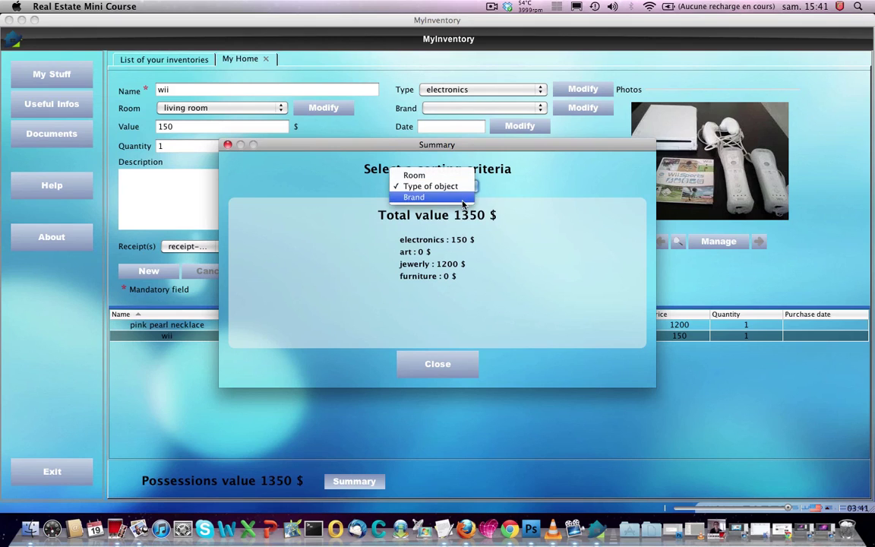
click(463, 197)
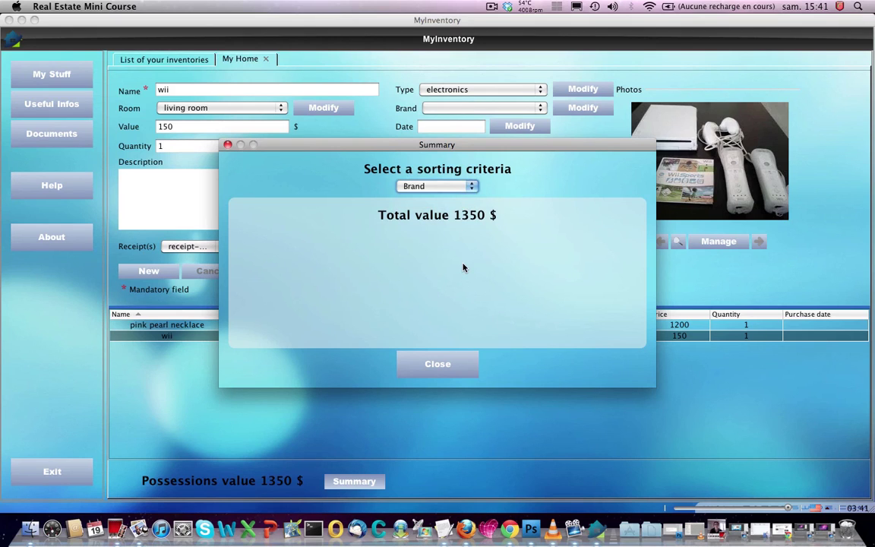
click(437, 364)
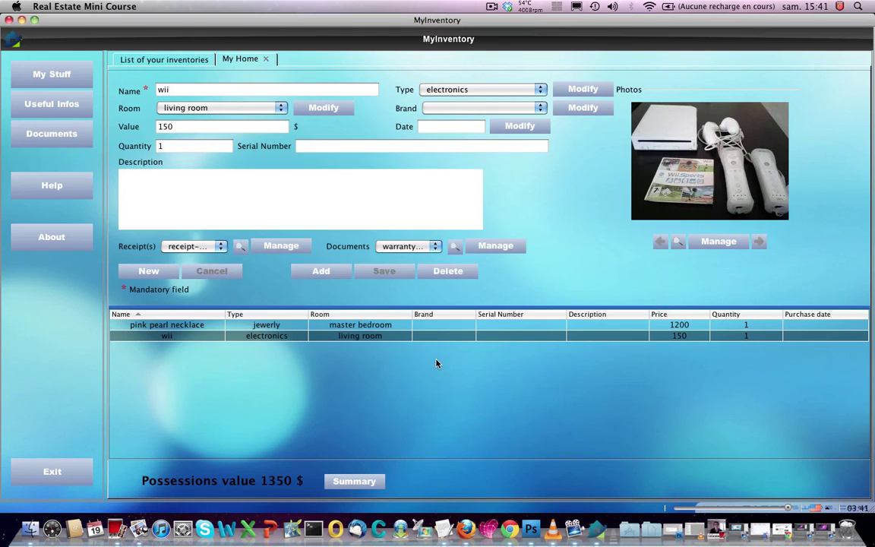